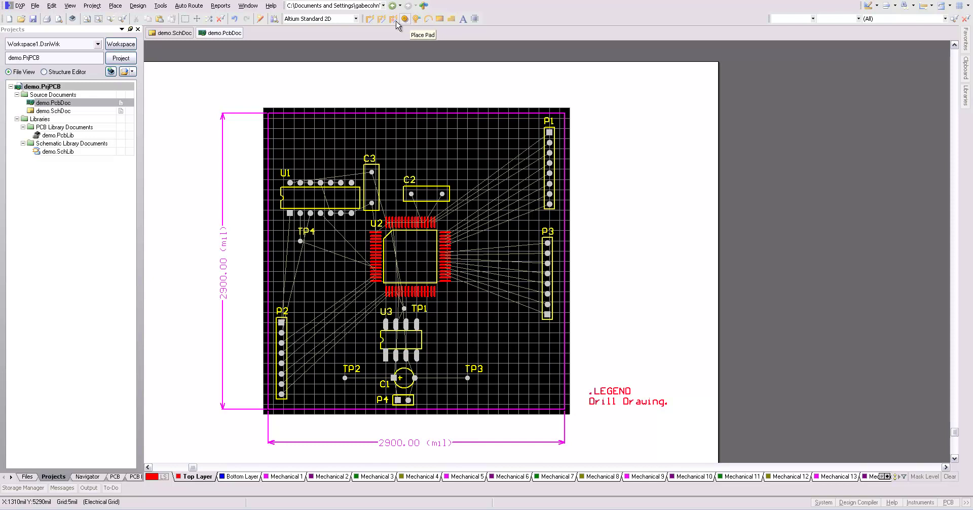
pyautogui.click(370, 21)
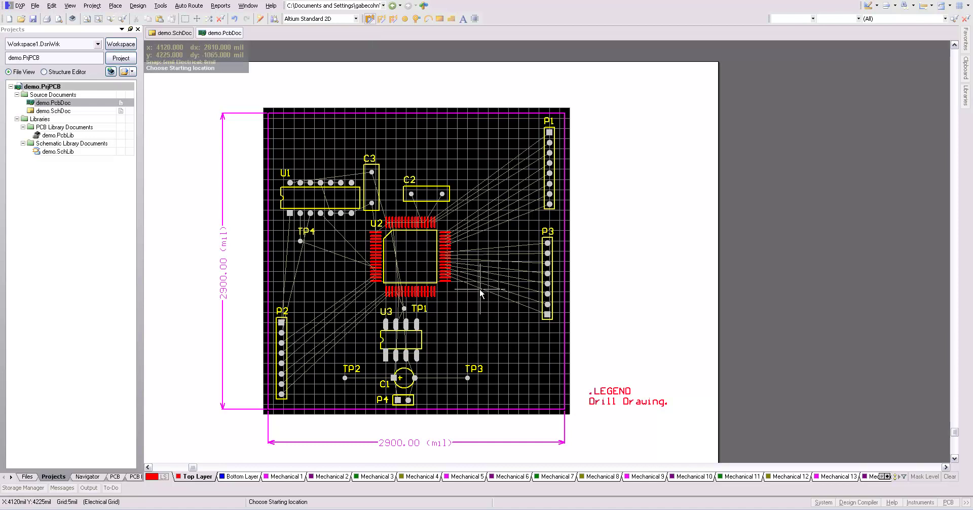
pyautogui.scroll(6, 284, 264)
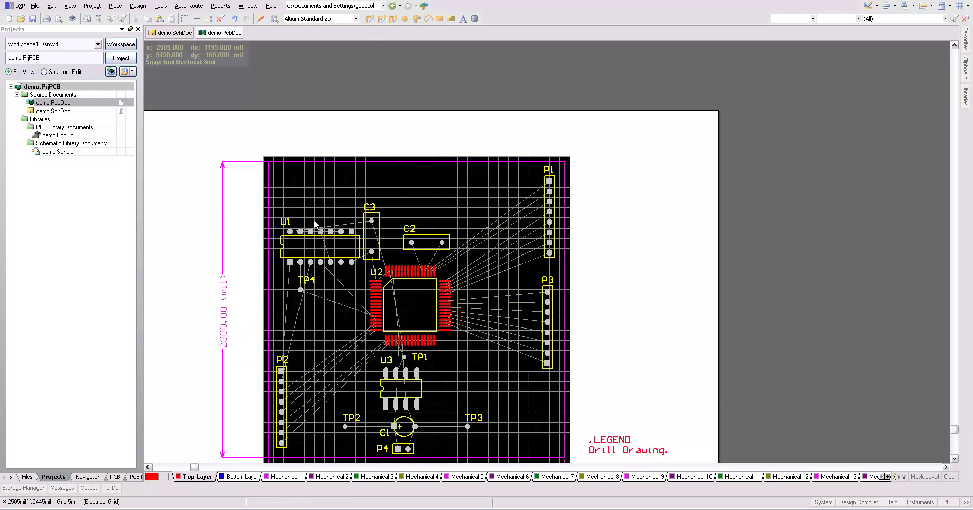
pyautogui.press('Escape')
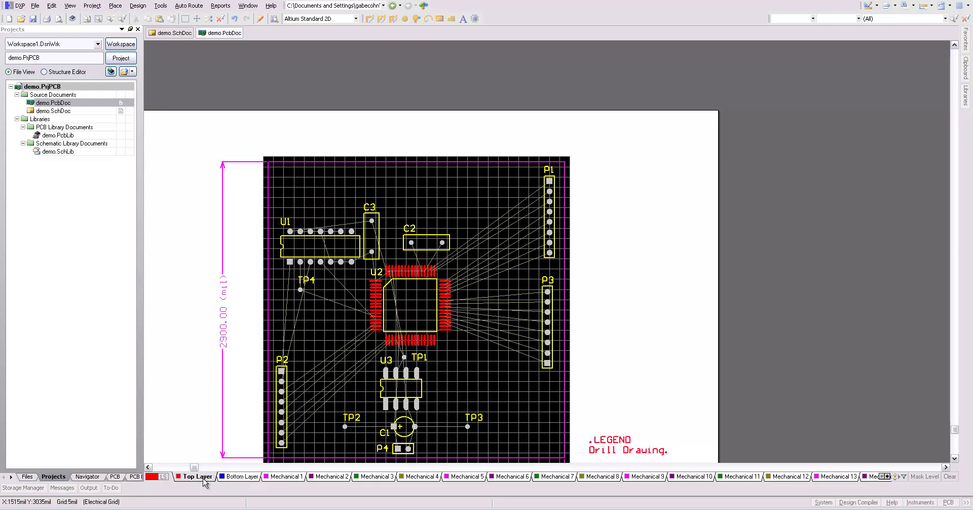
# Step: Switch the active layer between Bottom Layer and Top Layer, ending on Top Layer
pyautogui.click(227, 477)
pyautogui.click(198, 477)
pyautogui.click(232, 477)
pyautogui.click(198, 476)
# Step: Interactively route a Top Layer track from P3's topmost pad to its connected pad on U2, with one 45-degree jog
pyautogui.keyDown('ctrl'); pyautogui.scroll(2, 501, 363); pyautogui.keyUp('ctrl')
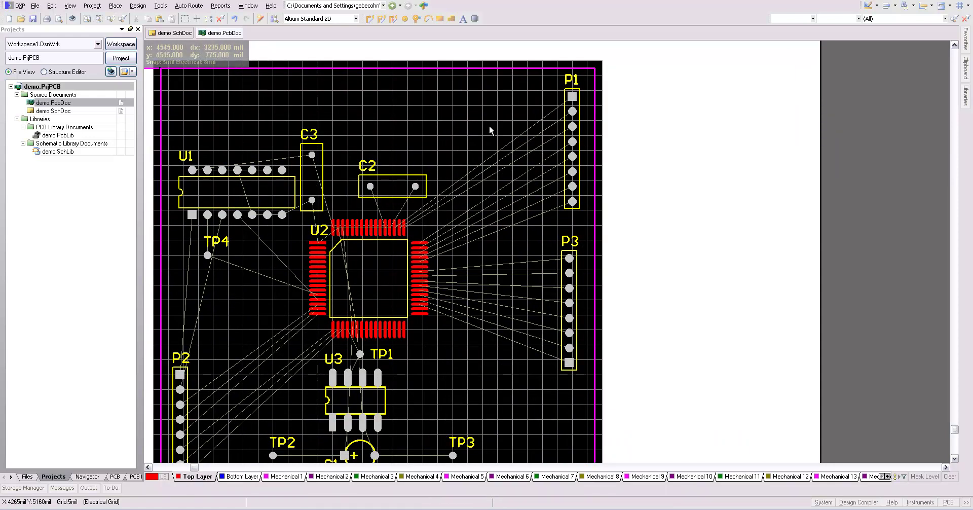
pyautogui.click(370, 18)
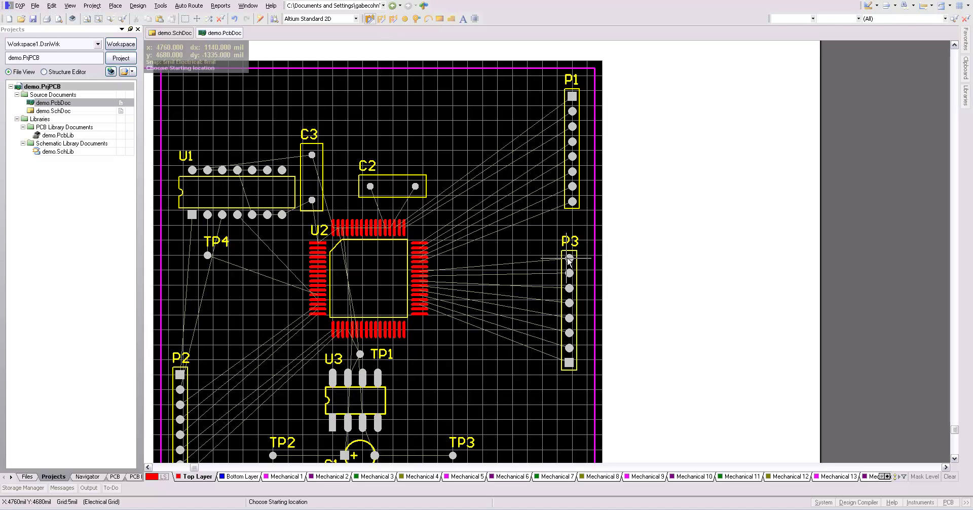
pyautogui.keyDown('ctrl'); pyautogui.scroll(1, 569, 259); pyautogui.keyUp('ctrl')
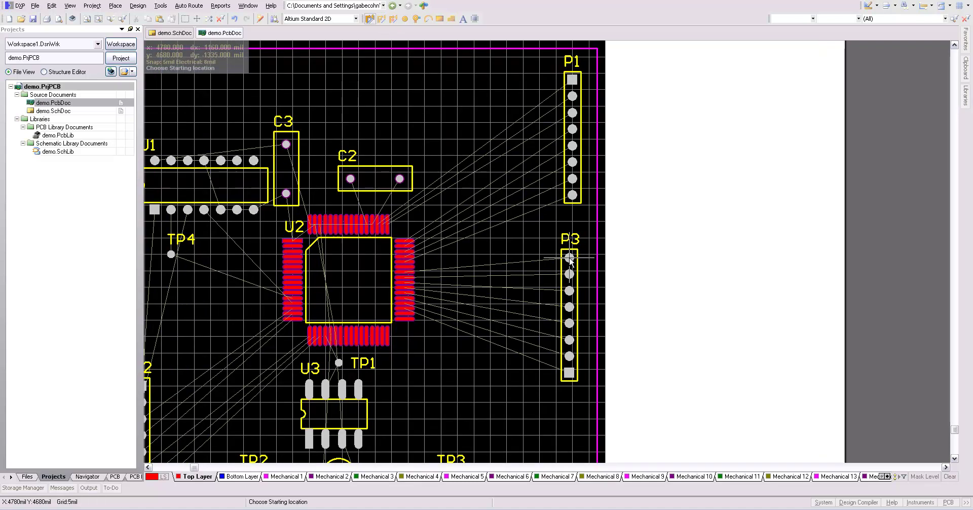
pyautogui.keyDown('ctrl'); pyautogui.scroll(1, 570, 259); pyautogui.keyUp('ctrl')
pyautogui.keyDown('ctrl'); pyautogui.scroll(1, 569, 261); pyautogui.keyUp('ctrl')
pyautogui.scroll(-2, 568, 261)
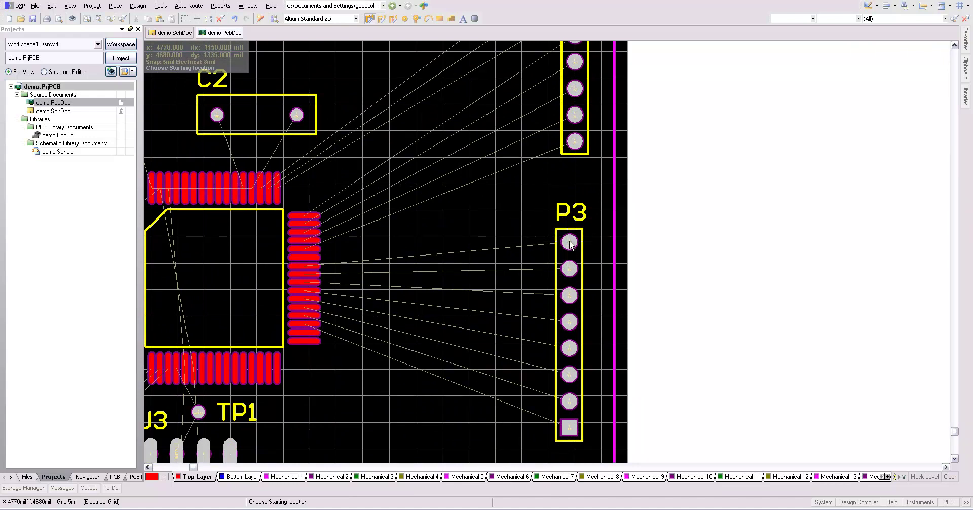
pyautogui.keyDown('ctrl'); pyautogui.scroll(1, 567, 245); pyautogui.keyUp('ctrl')
pyautogui.keyDown('ctrl'); pyautogui.scroll(1, 570, 245); pyautogui.keyUp('ctrl')
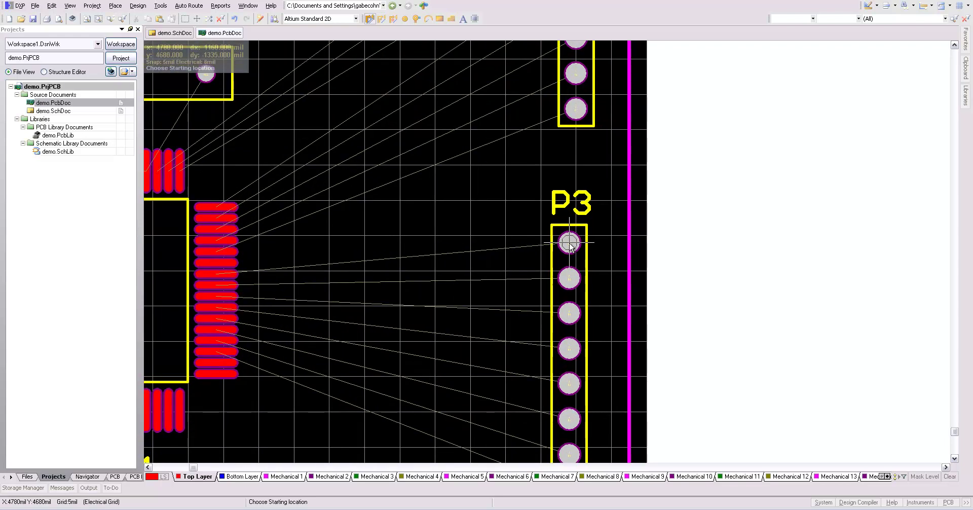
pyautogui.click(569, 244)
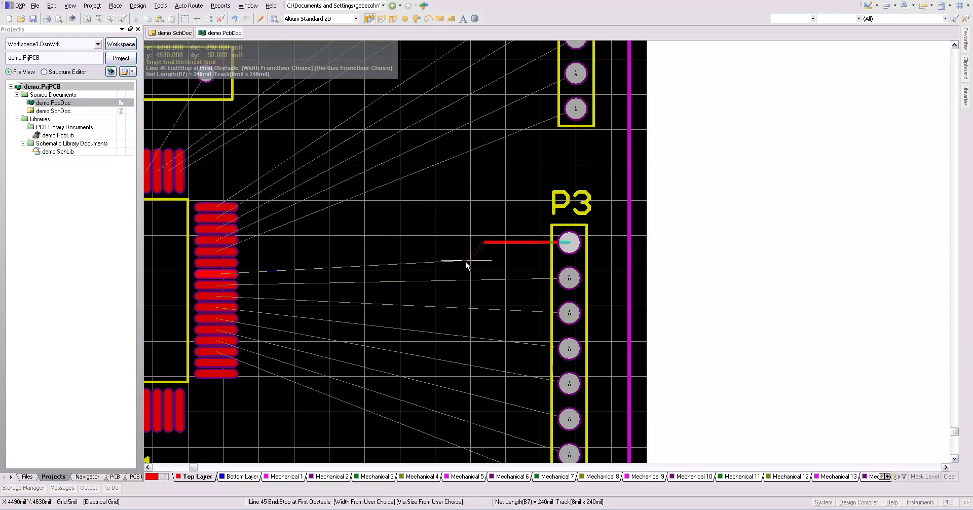
pyautogui.click(317, 274)
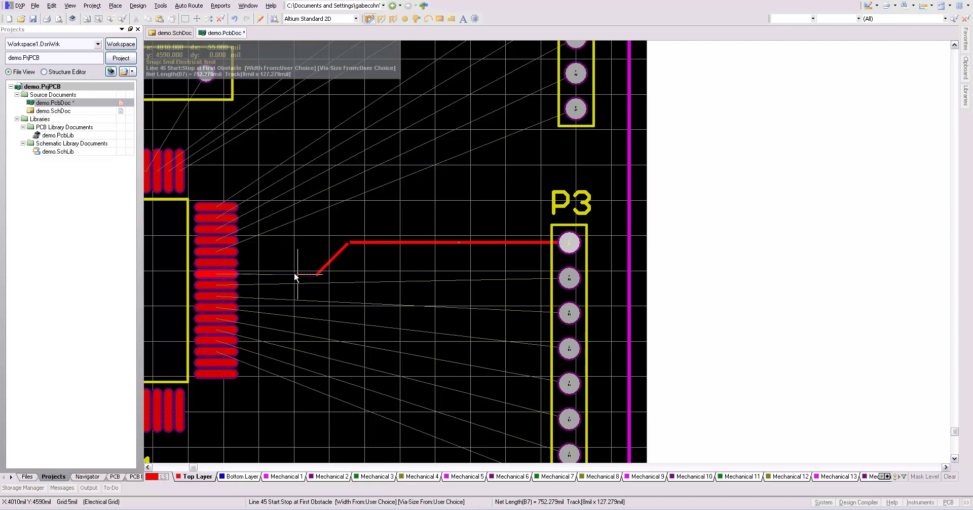
pyautogui.click(215, 274)
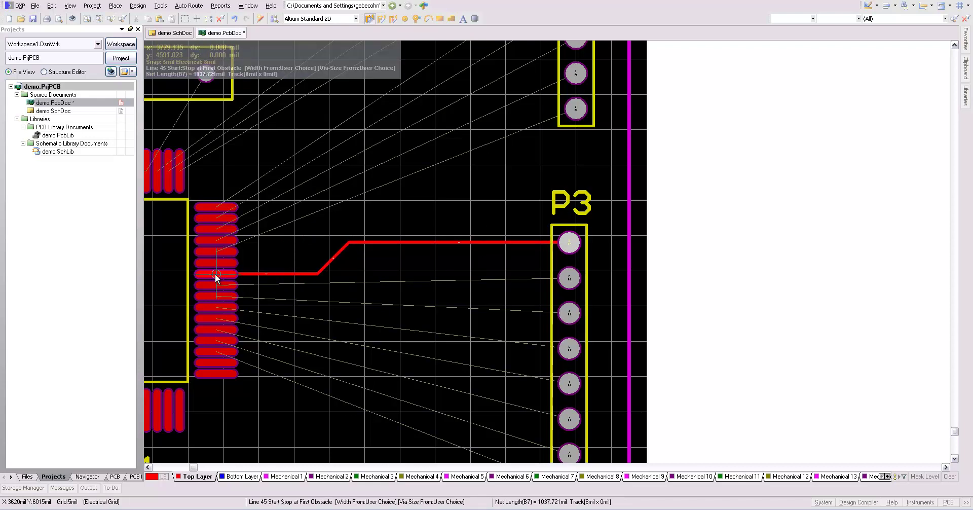
pyautogui.rightClick(215, 274)
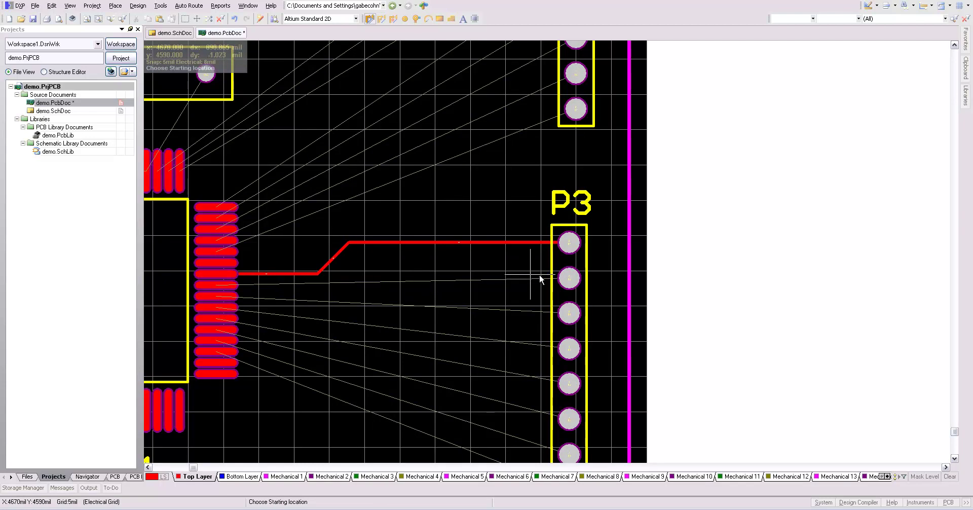
# Step: Try routing from P3's second pad from the top through a via onto the Bottom Layer
pyautogui.click(568, 278)
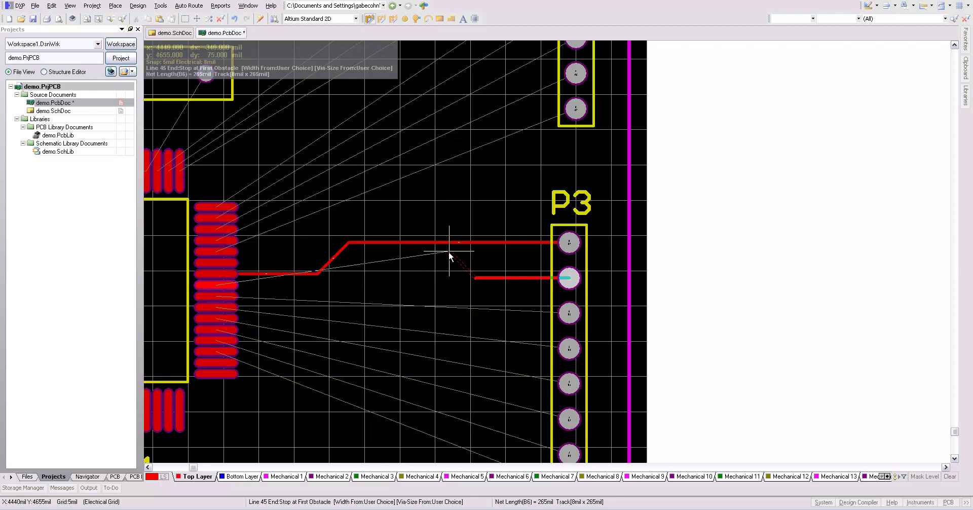
pyautogui.press('KP_Multiply')
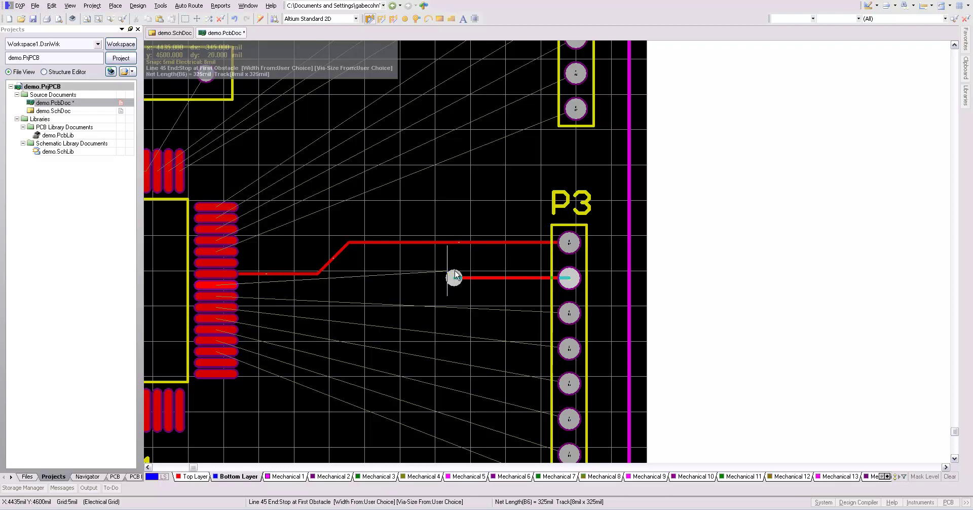
pyautogui.click(471, 274)
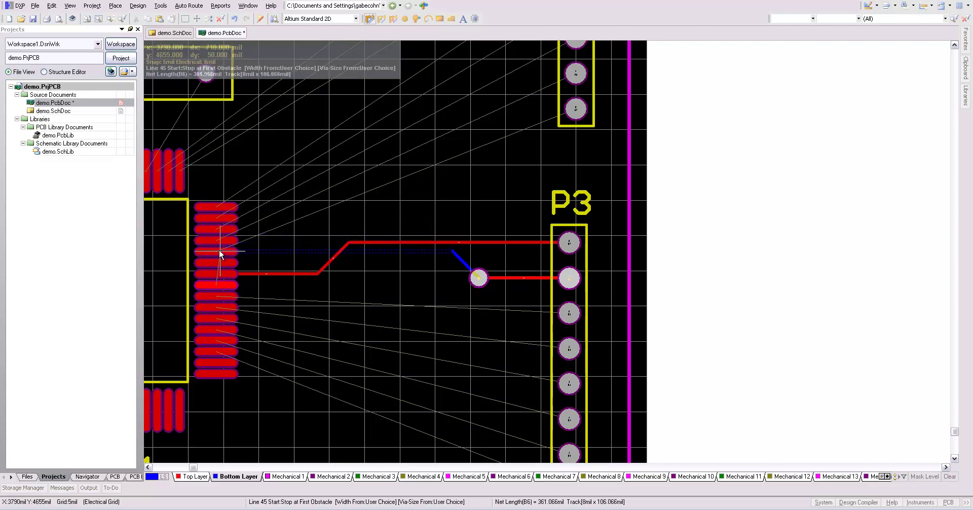
pyautogui.rightClick(353, 209)
# Step: Route Top Layer tracks from P3's second and third pads from the top to their connected pads on U2
pyautogui.click(478, 277)
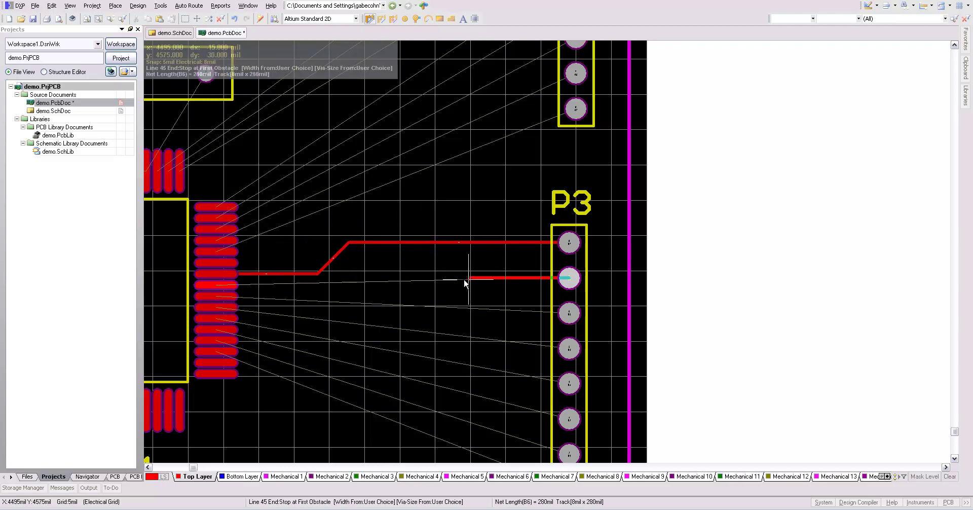
pyautogui.click(334, 282)
pyautogui.press('space')
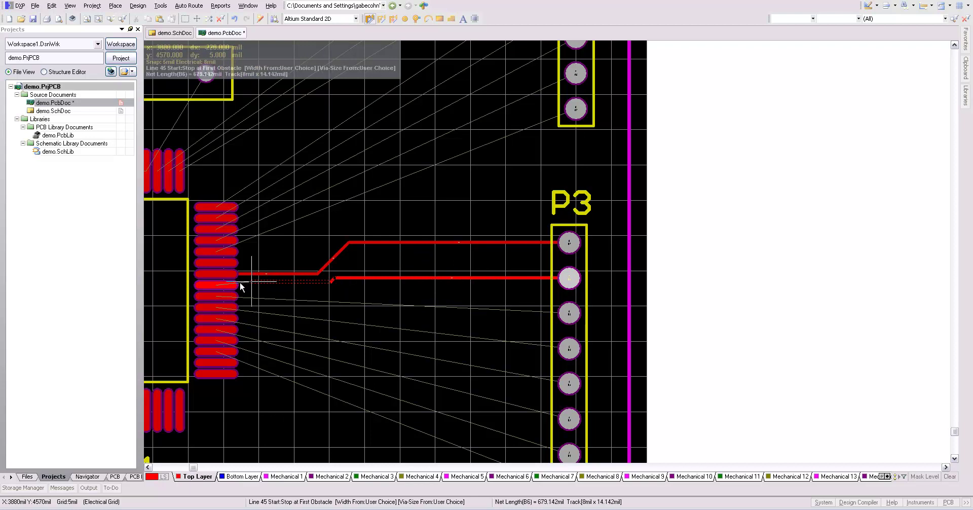
pyautogui.click(215, 284)
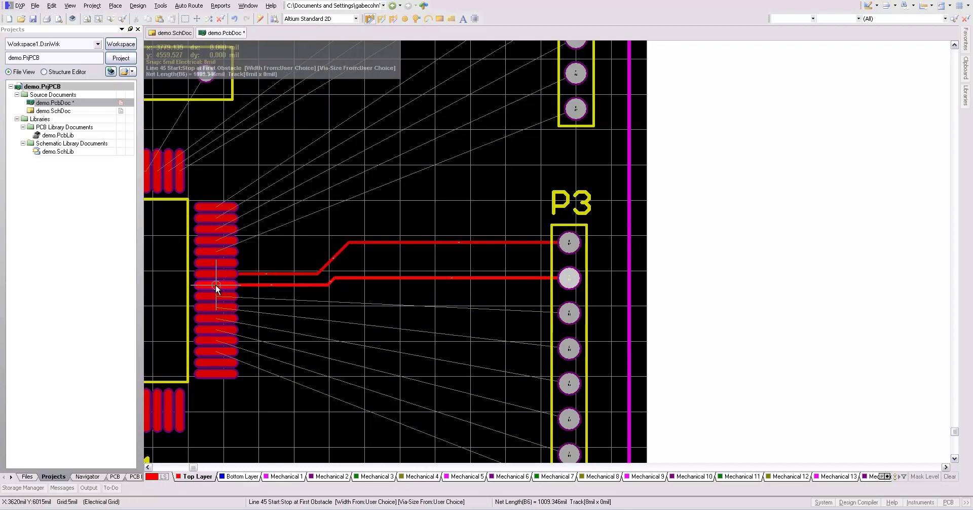
pyautogui.click(568, 313)
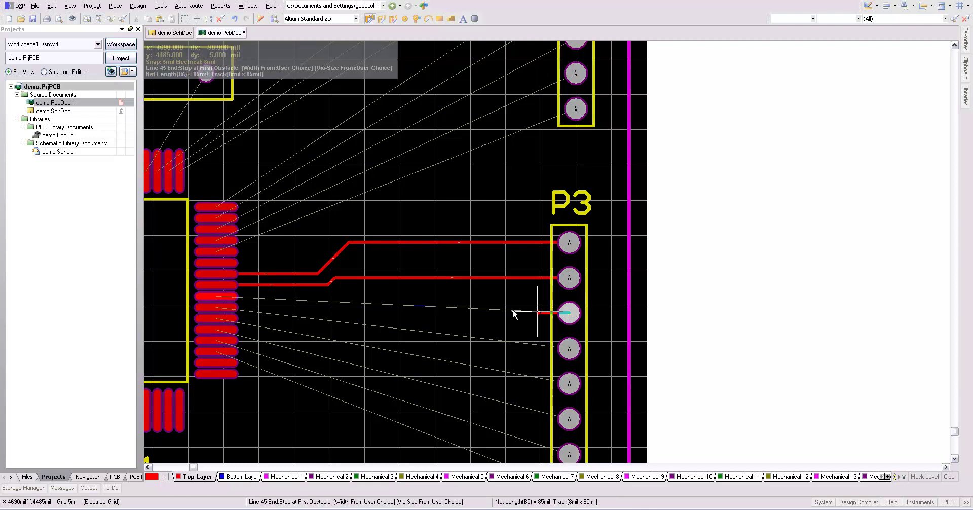
pyautogui.click(333, 299)
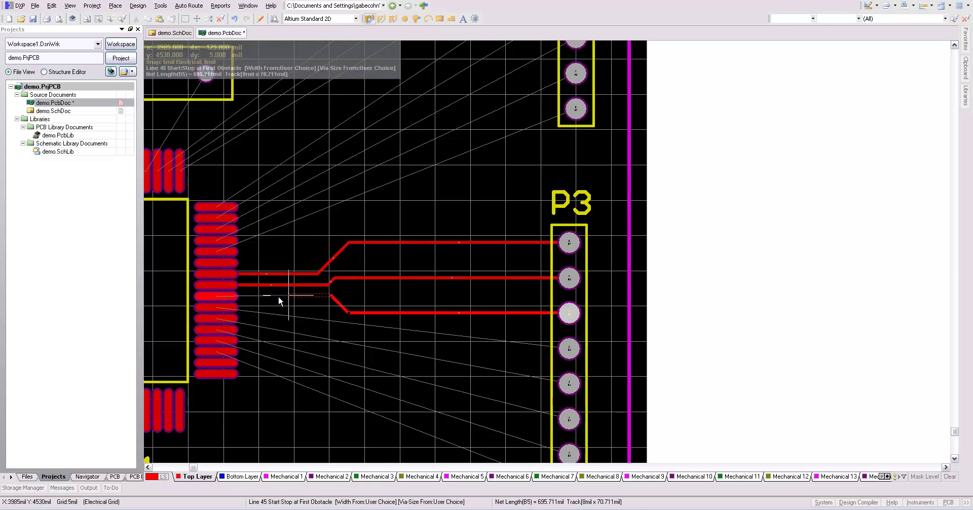
pyautogui.click(216, 296)
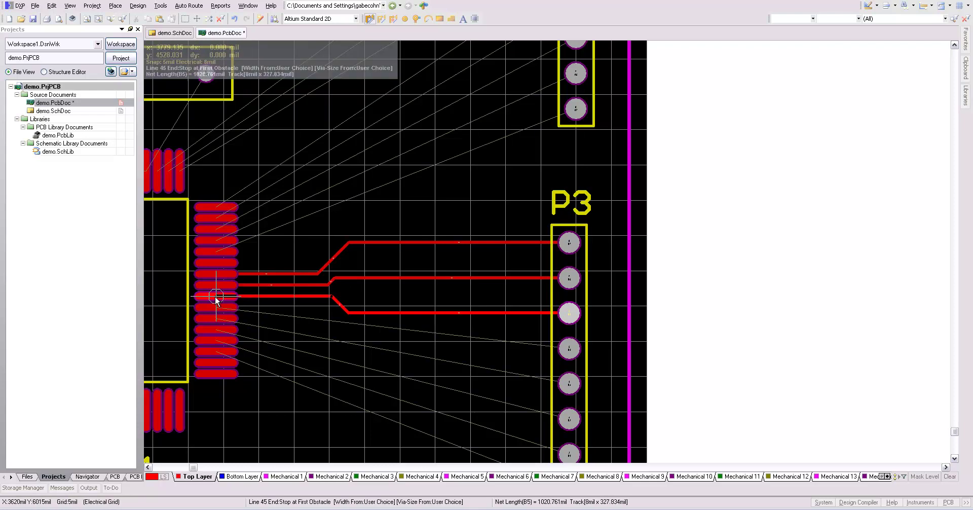
# Step: Route Top Layer tracks from P3's fourth and fifth pads from the top to their connected pads on U2
pyautogui.click(569, 349)
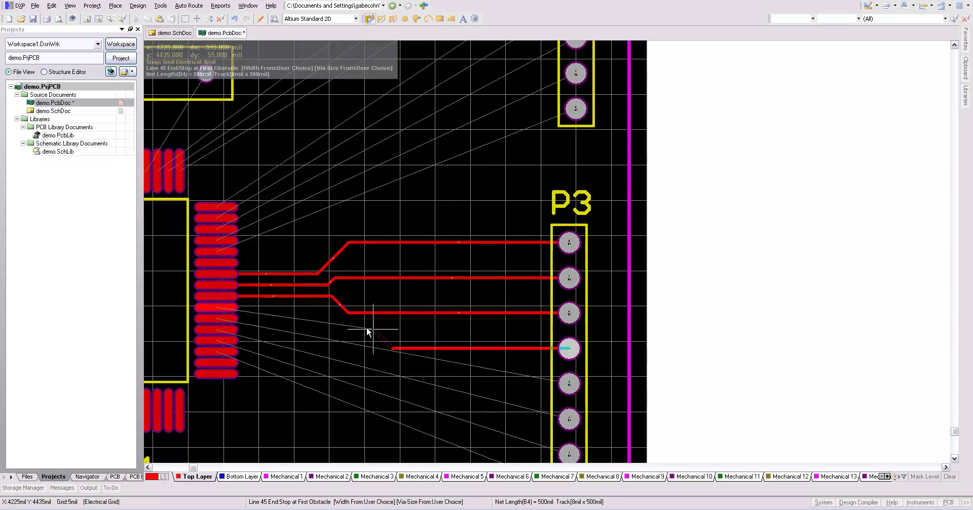
pyautogui.click(325, 311)
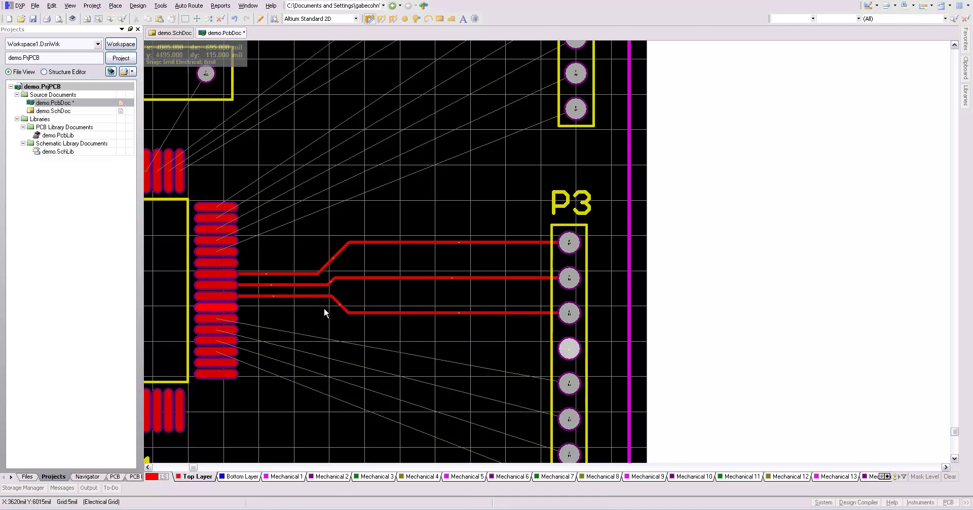
pyautogui.click(216, 307)
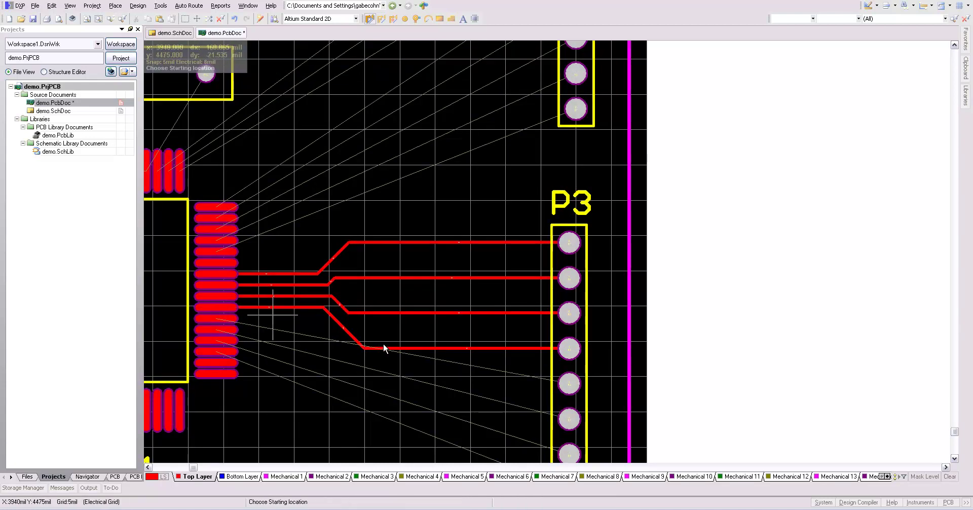
pyautogui.click(568, 383)
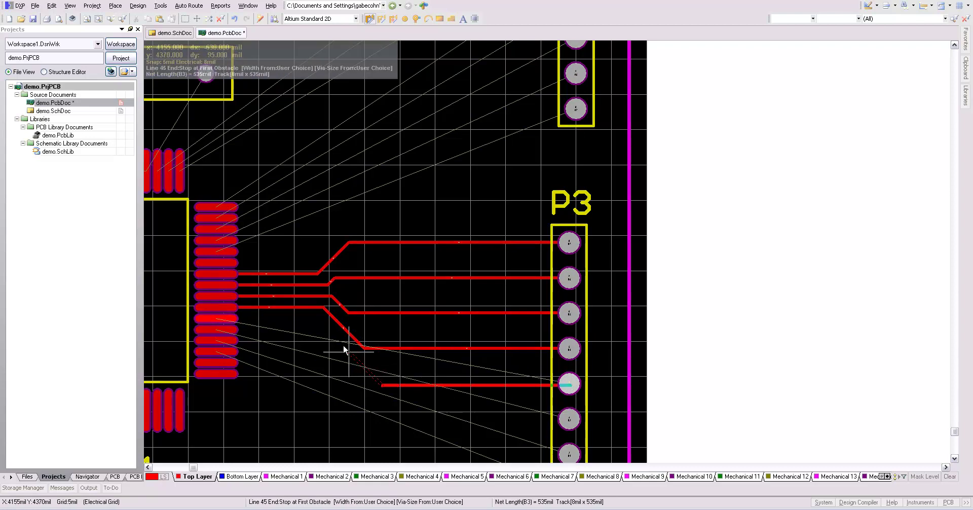
pyautogui.click(317, 321)
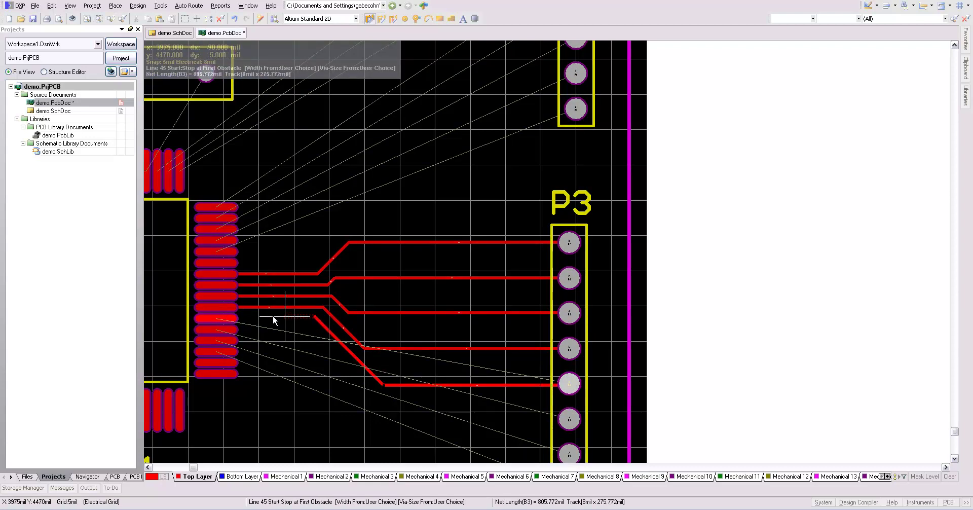
pyautogui.click(217, 319)
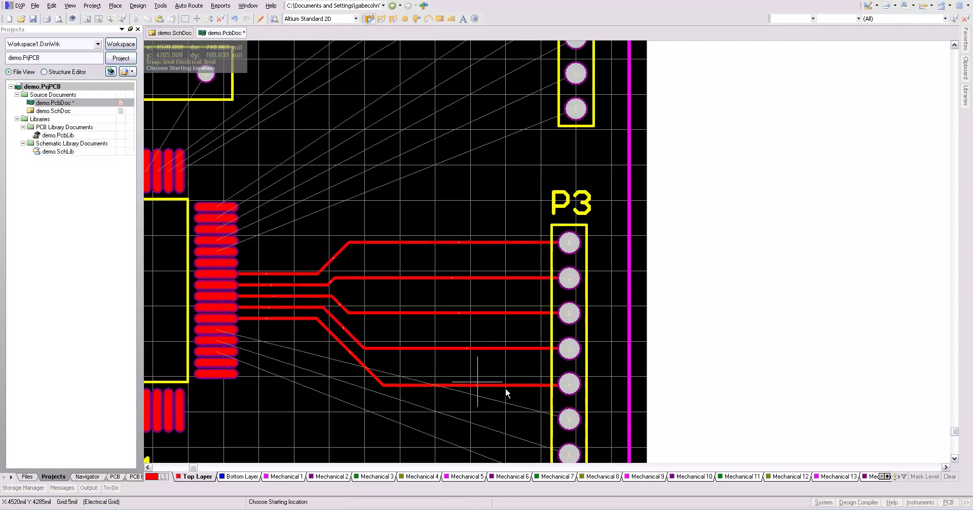
# Step: Route a Top Layer track from P3's sixth pad from the top to its connected pad on U2
pyautogui.click(569, 419)
pyautogui.click(400, 419)
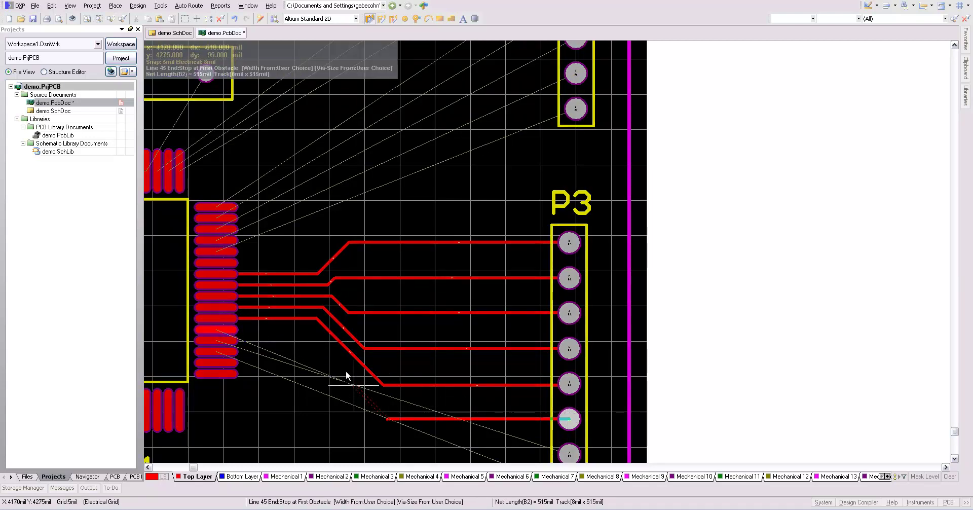
pyautogui.rightClick(312, 334)
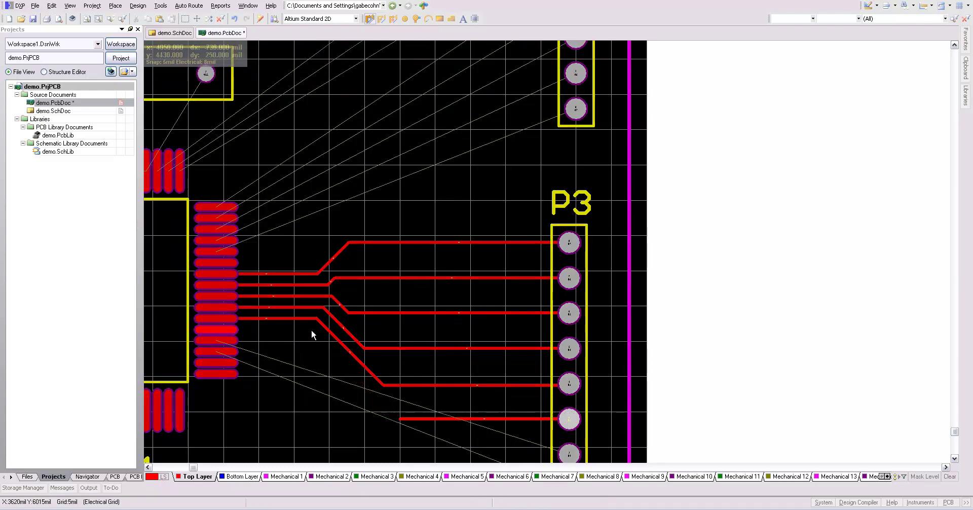
pyautogui.click(214, 331)
pyautogui.click(215, 331)
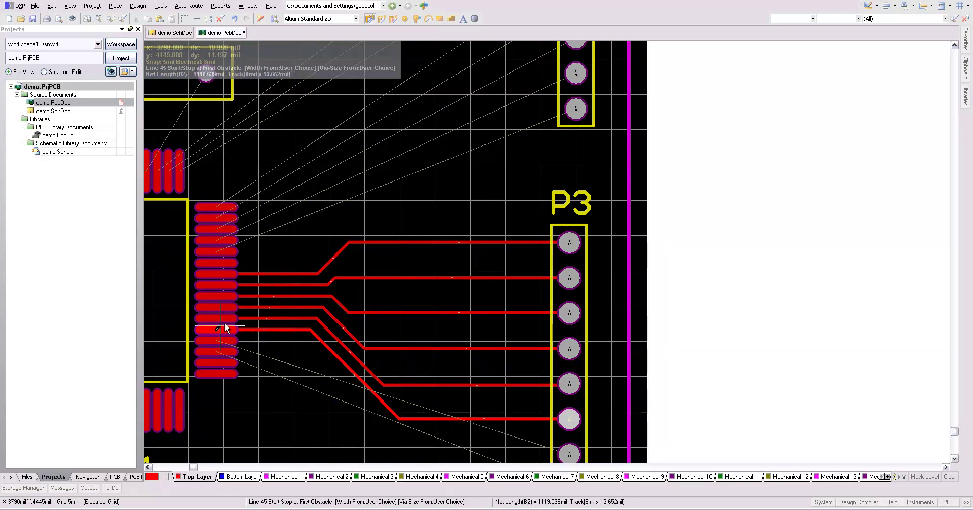
pyautogui.rightClick(228, 336)
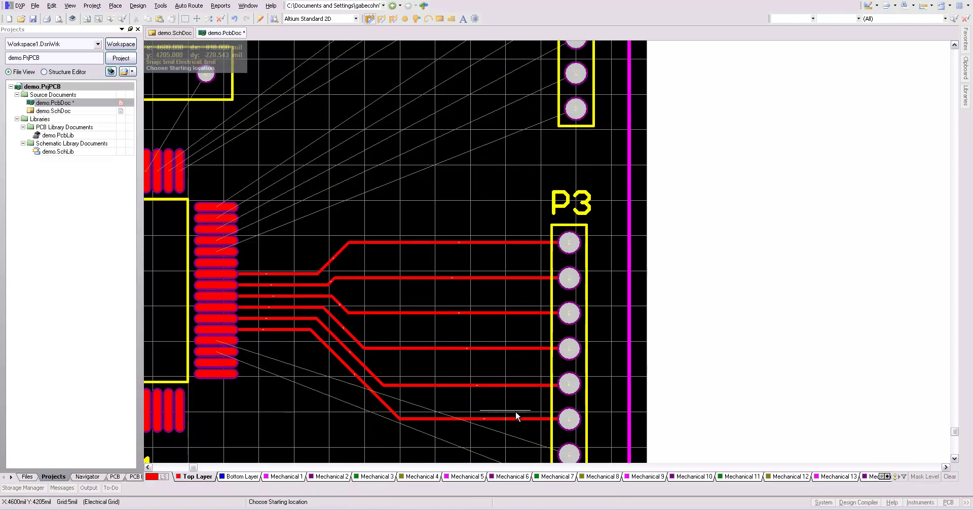
# Step: Reroute the Top Layer track from P3's sixth pad from the top along a lower path, rejoining the existing track near U2
pyautogui.scroll(-2, 521, 404)
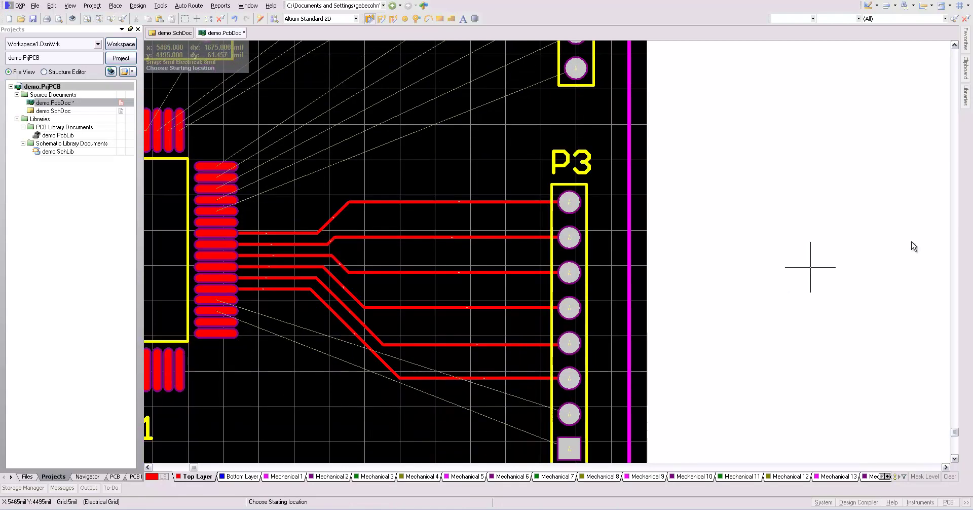
pyautogui.keyDown('shift'); pyautogui.hscroll(3, 808, 265); pyautogui.keyUp('shift')
pyautogui.keyDown('shift'); pyautogui.hscroll(-4, 400, 363); pyautogui.keyUp('shift')
pyautogui.scroll(-4, 529, 128)
pyautogui.scroll(3, 528, 129)
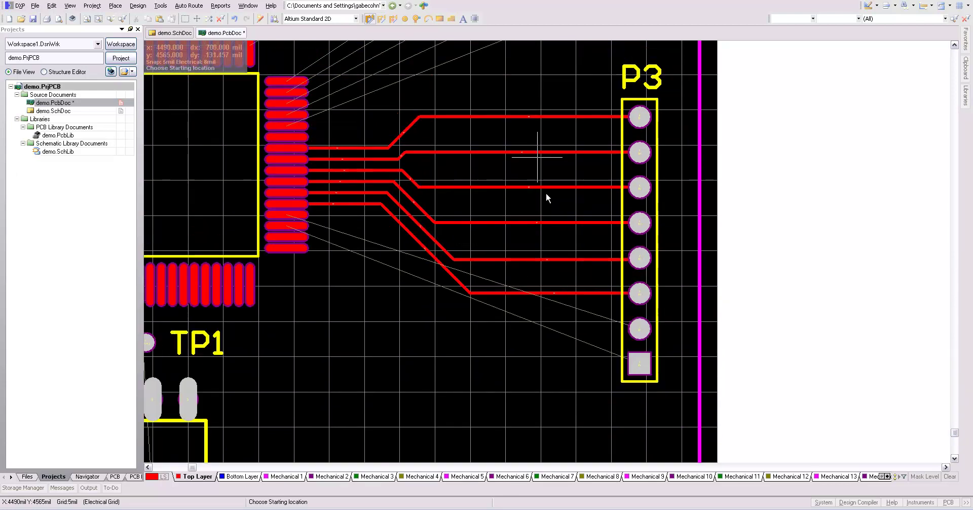
pyautogui.click(640, 293)
pyautogui.click(512, 315)
pyautogui.click(394, 299)
pyautogui.click(392, 269)
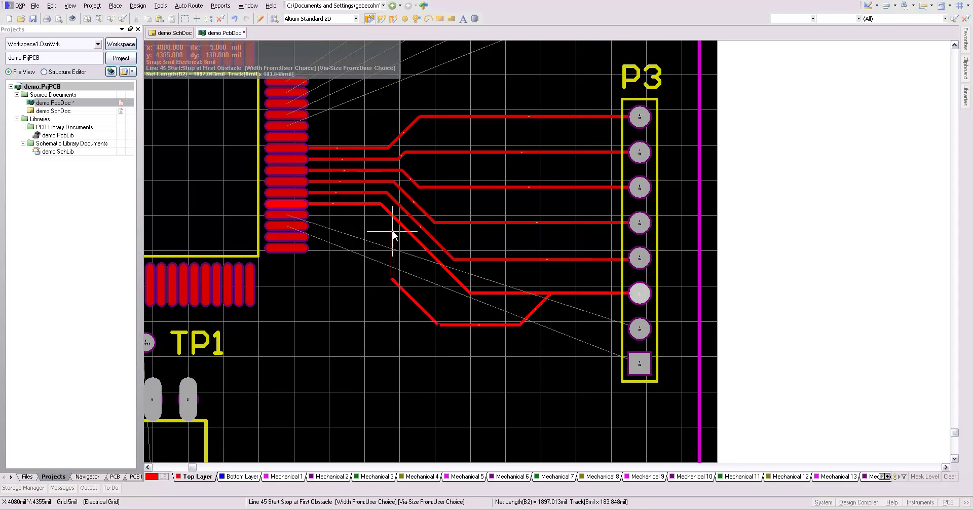
pyautogui.press('space')
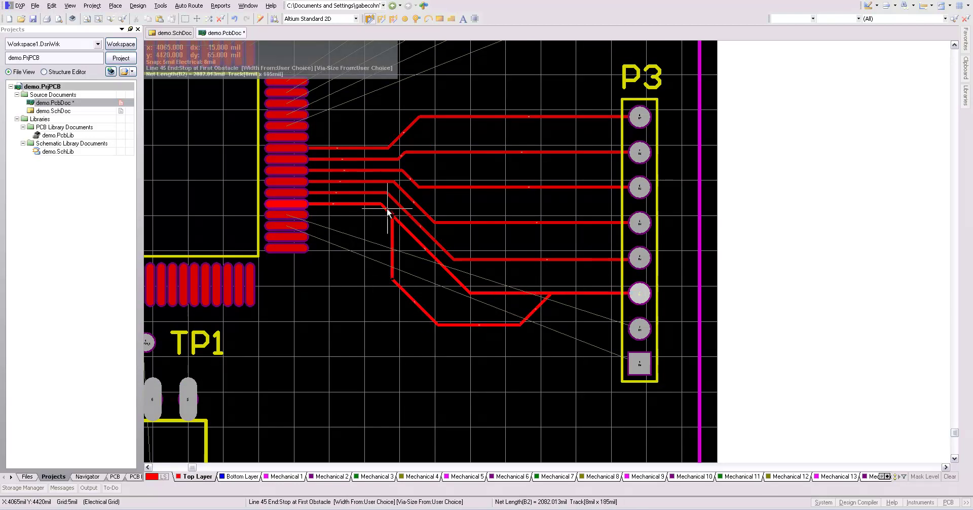
pyautogui.click(387, 210)
pyautogui.rightClick(387, 210)
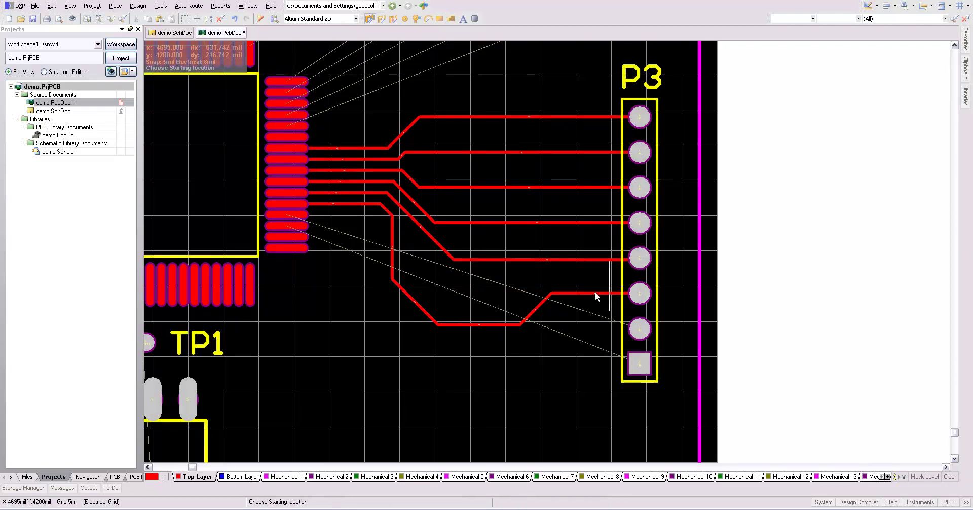
# Step: Reroute the track from P3's sixth pad from the top along the direct diagonal path, and undo the last routing change
pyautogui.click(640, 293)
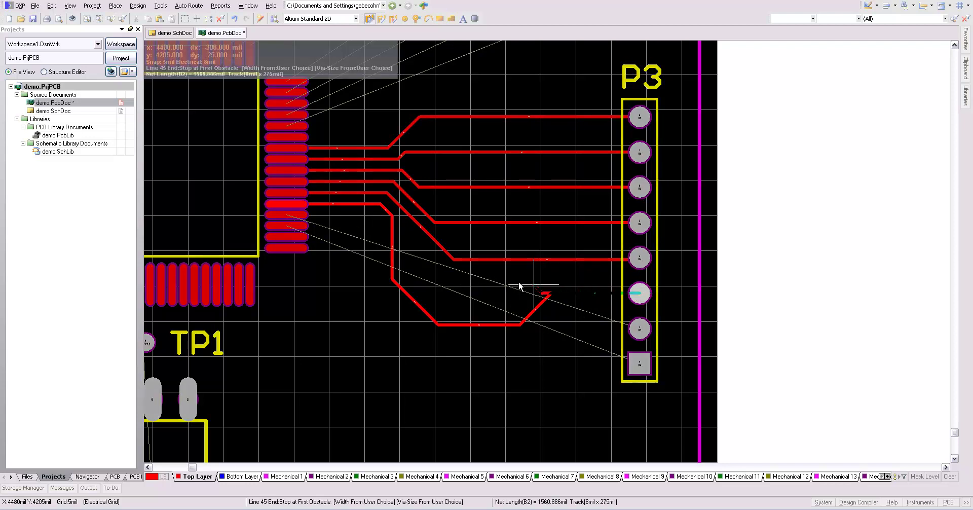
pyautogui.click(392, 217)
pyautogui.rightClick(392, 217)
pyautogui.hotkey('ctrl', 'z')
# Step: Route a Top Layer track from P3's seventh pad from the top to its connected pad on U2
pyautogui.press('p')
pyautogui.press('t')
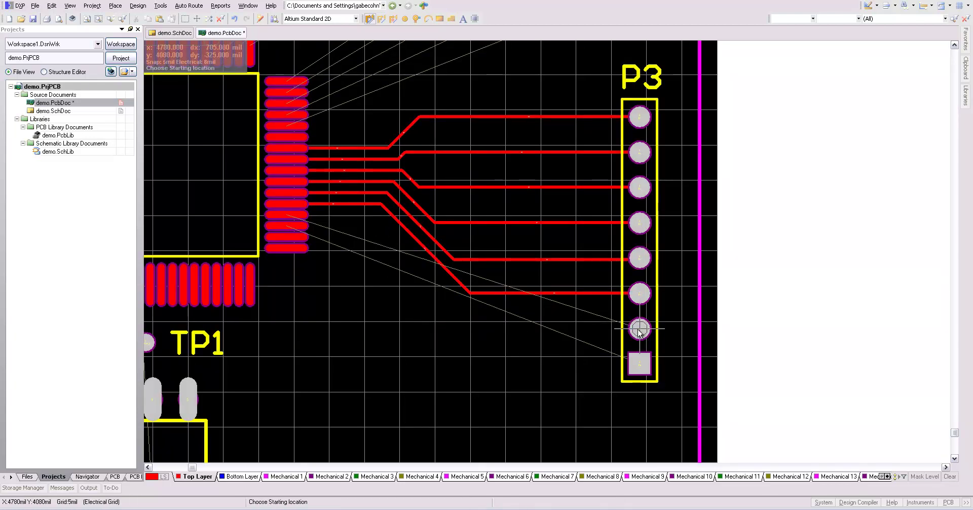
pyautogui.click(640, 329)
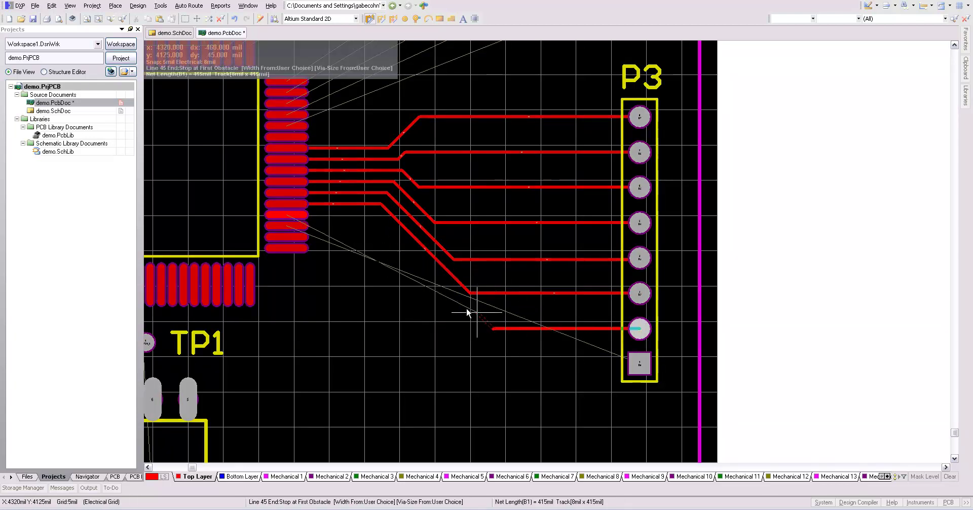
pyautogui.click(378, 217)
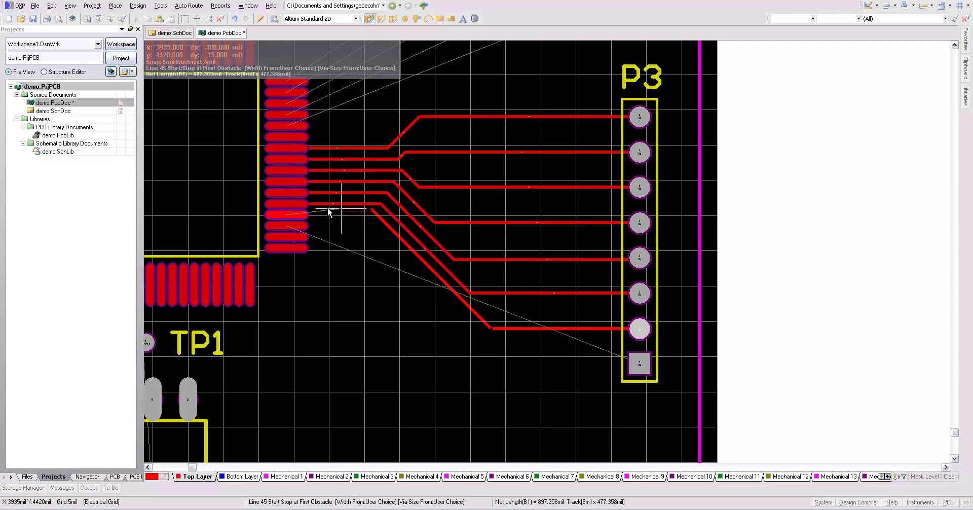
pyautogui.click(287, 216)
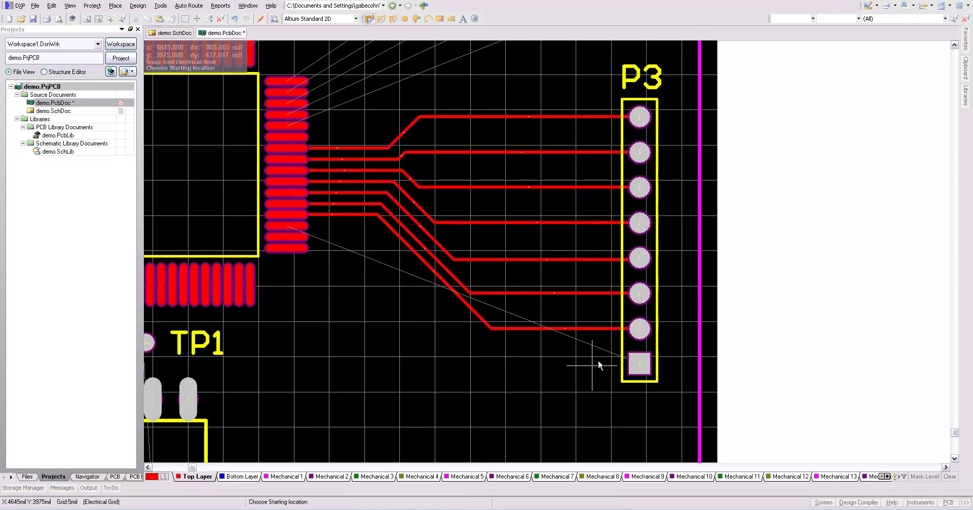
# Step: Route a Top Layer track from P3's square pad to its connected pad on U2 and end the routing
pyautogui.click(638, 364)
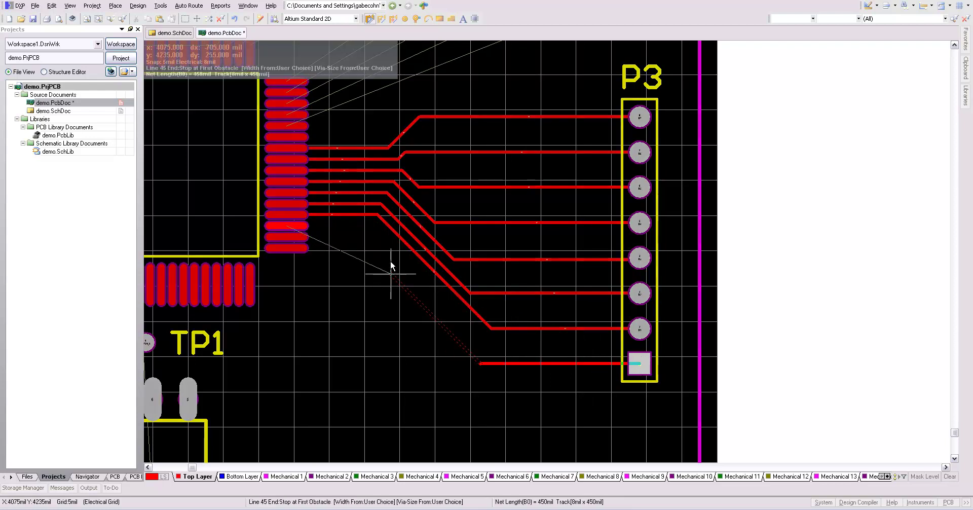
pyautogui.click(368, 226)
pyautogui.click(282, 225)
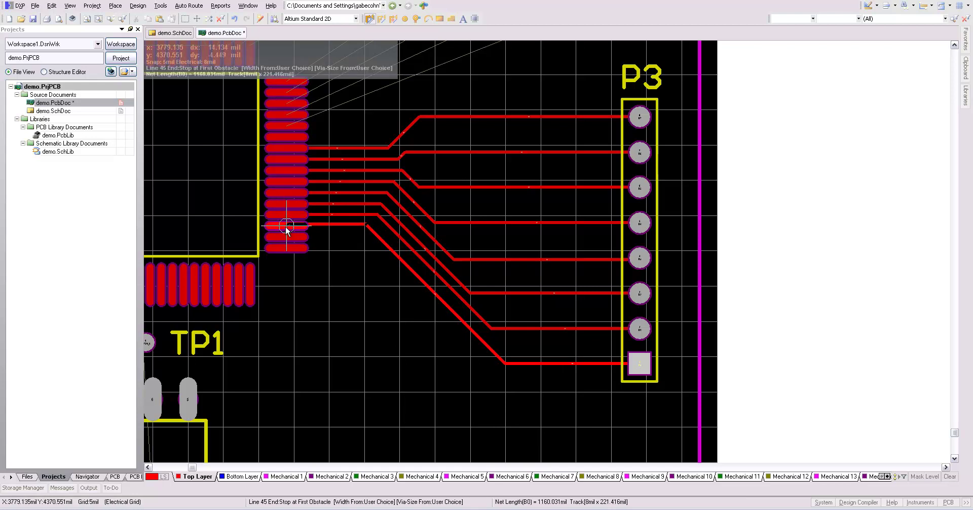
pyautogui.click(289, 228)
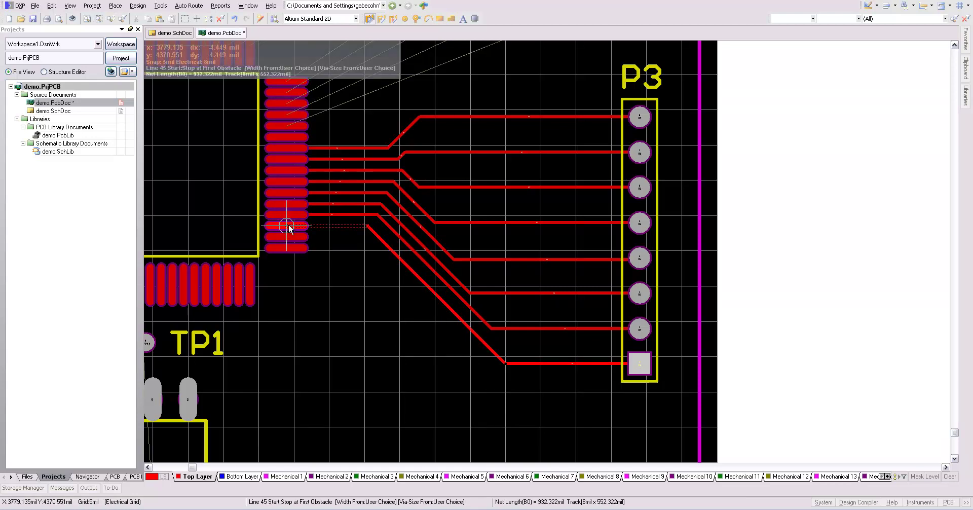
pyautogui.press('Escape')
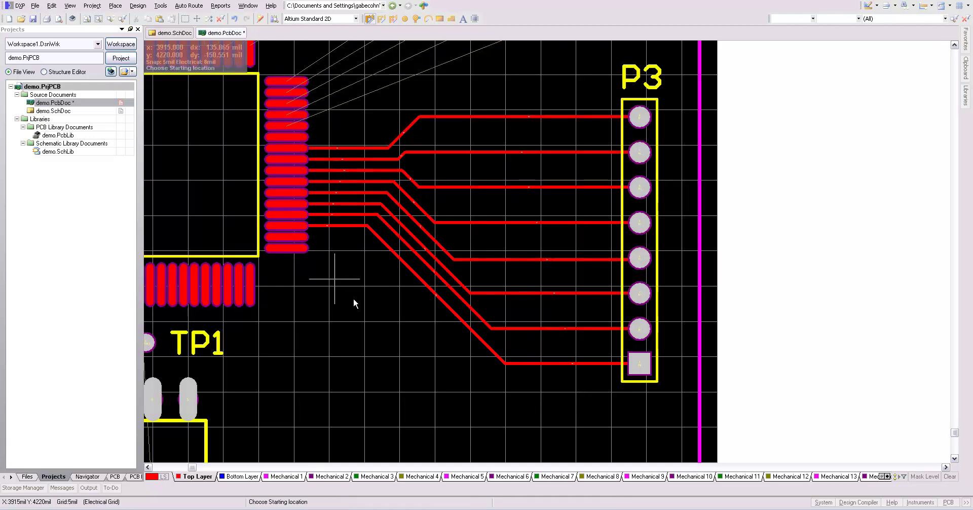
# Step: Save the PCB document with P3's connections routed
pyautogui.keyDown('ctrl'); pyautogui.scroll(-4, 354, 299); pyautogui.keyUp('ctrl')
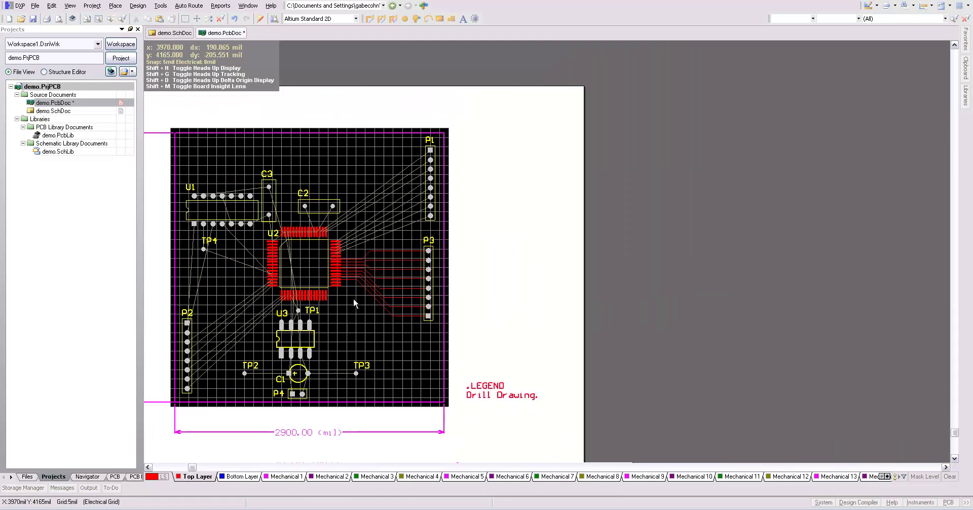
pyautogui.keyDown('ctrl'); pyautogui.scroll(-1, 354, 300); pyautogui.keyUp('ctrl')
pyautogui.keyDown('ctrl'); pyautogui.scroll(2, 354, 299); pyautogui.keyUp('ctrl')
pyautogui.keyDown('ctrl'); pyautogui.scroll(-1, 353, 299); pyautogui.keyUp('ctrl')
pyautogui.click(152, 466)
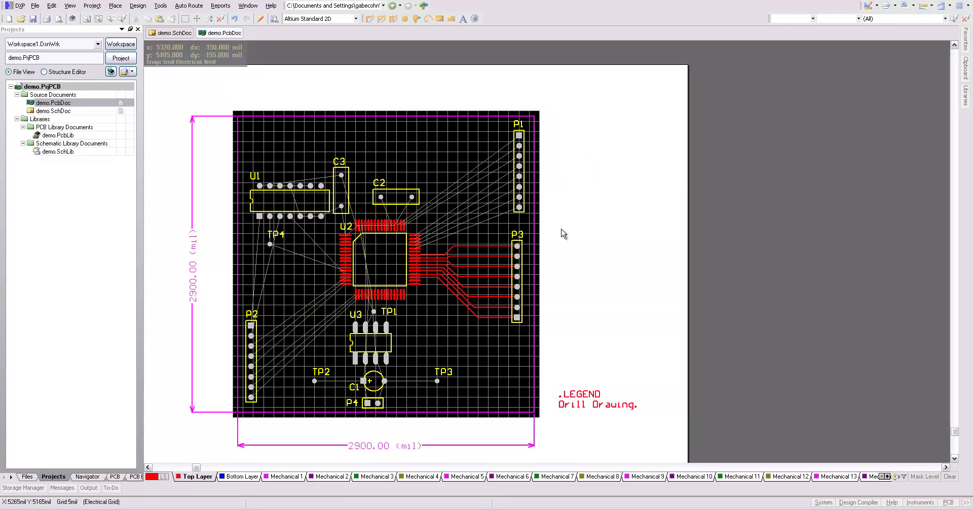
pyautogui.hotkey('ctrl', 's')
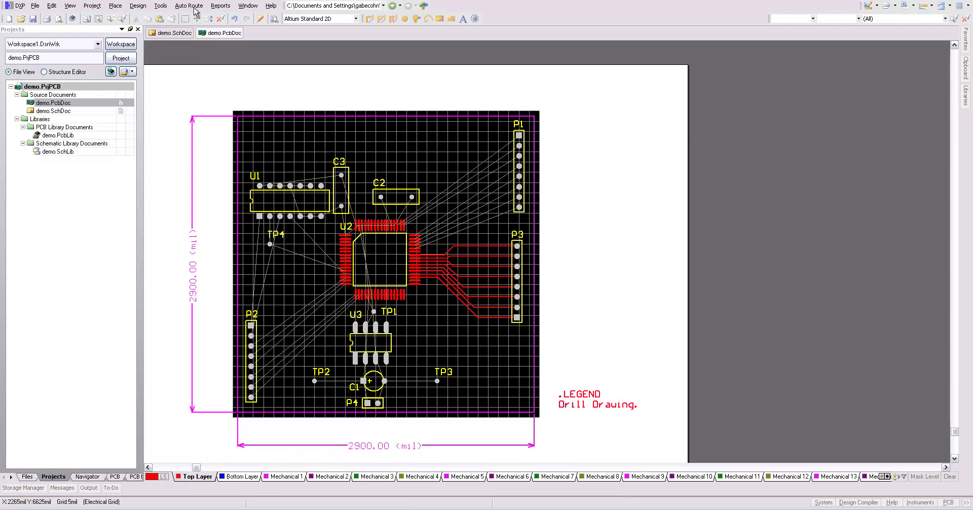
# Step: Autoroute all connections on the board with the Default 2 Layer Board strategy and review the routing messages
pyautogui.click(193, 6)
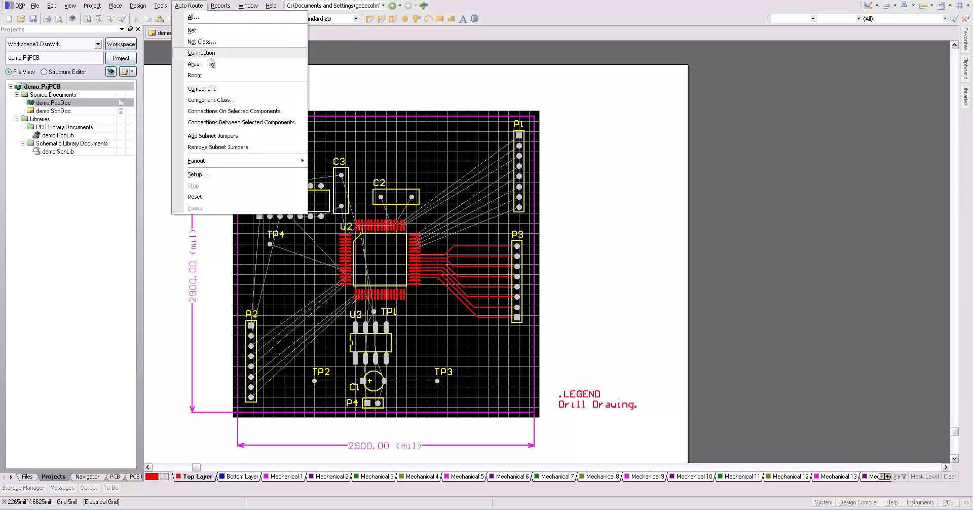
pyautogui.click(208, 21)
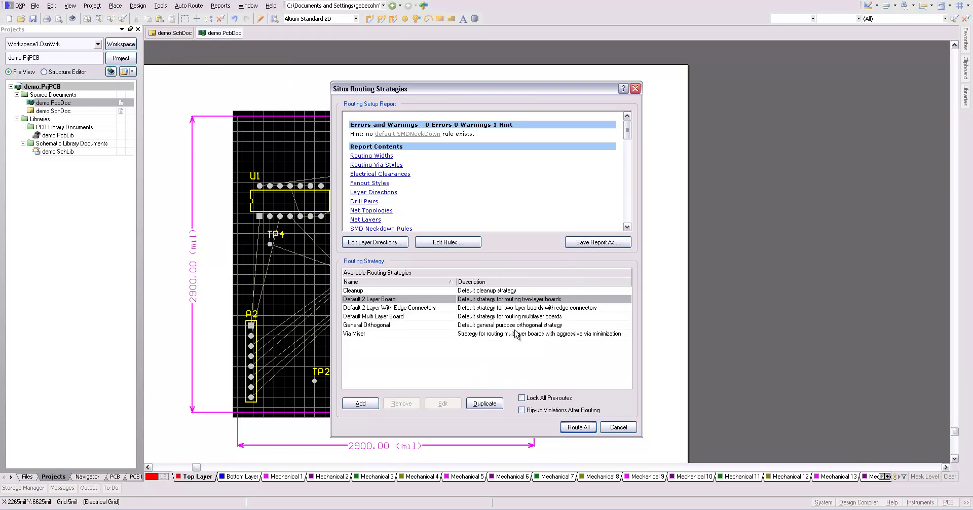
pyautogui.click(578, 427)
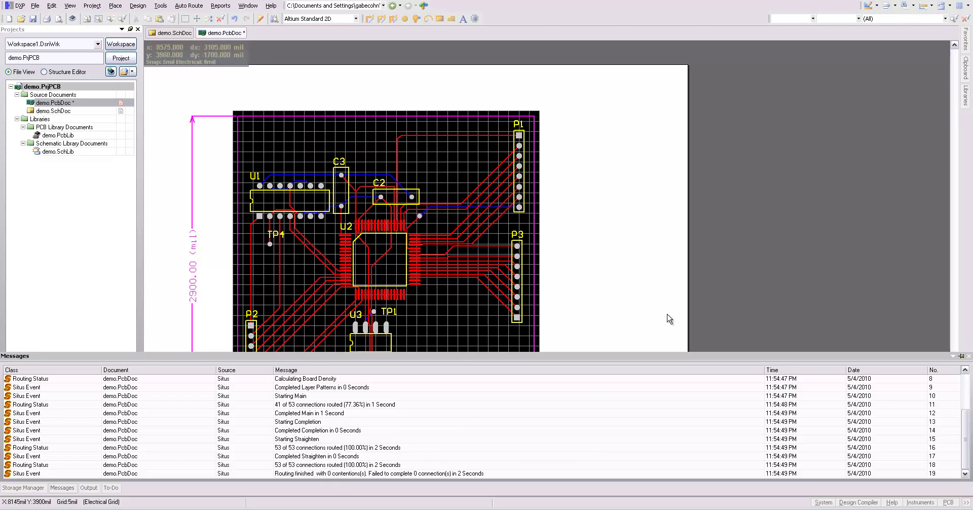
pyautogui.scroll(-3, 605, 268)
pyautogui.scroll(2, 604, 269)
pyautogui.scroll(2, 605, 270)
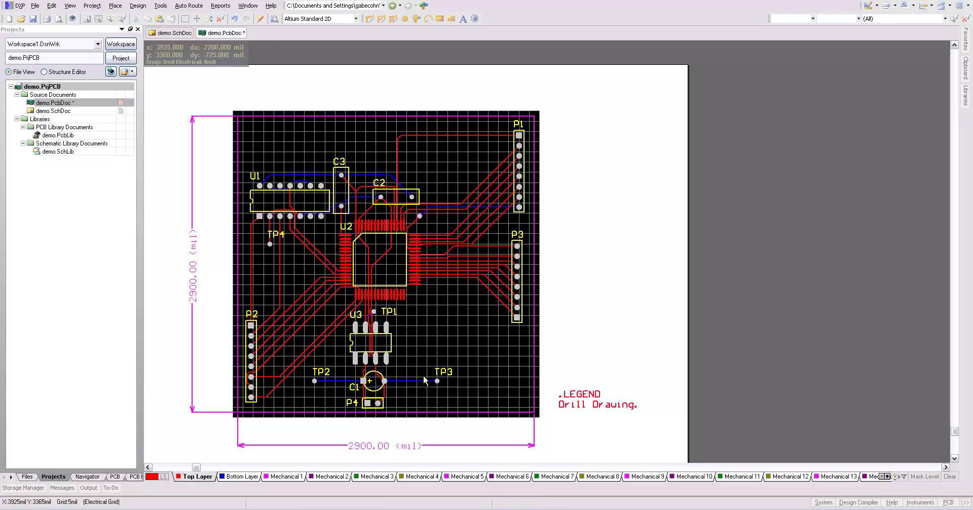
# Step: Inspect the GND track between C1 and P4, checking its width, layer and net properties without changing them
pyautogui.keyDown('ctrl'); pyautogui.scroll(3, 415, 365); pyautogui.keyUp('ctrl')
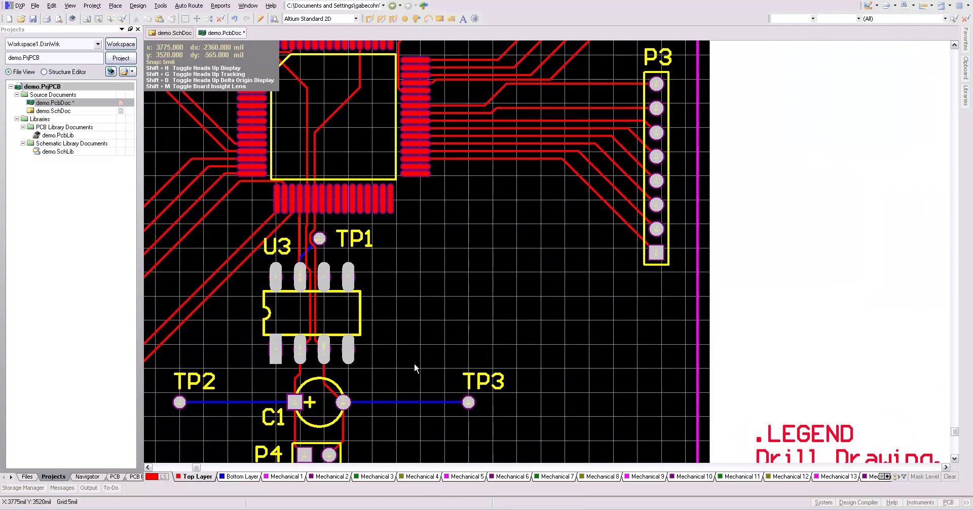
pyautogui.keyDown('ctrl'); pyautogui.scroll(2, 413, 363); pyautogui.keyUp('ctrl')
pyautogui.keyDown('ctrl'); pyautogui.scroll(-2, 414, 362); pyautogui.keyUp('ctrl')
pyautogui.keyDown('ctrl'); pyautogui.scroll(2, 414, 363); pyautogui.keyUp('ctrl')
pyautogui.scroll(-4, 414, 363)
pyautogui.keyDown('ctrl'); pyautogui.scroll(1, 281, 344); pyautogui.keyUp('ctrl')
pyautogui.scroll(-1, 282, 344)
pyautogui.keyDown('ctrl'); pyautogui.scroll(2, 282, 344); pyautogui.keyUp('ctrl')
pyautogui.scroll(2, 284, 321)
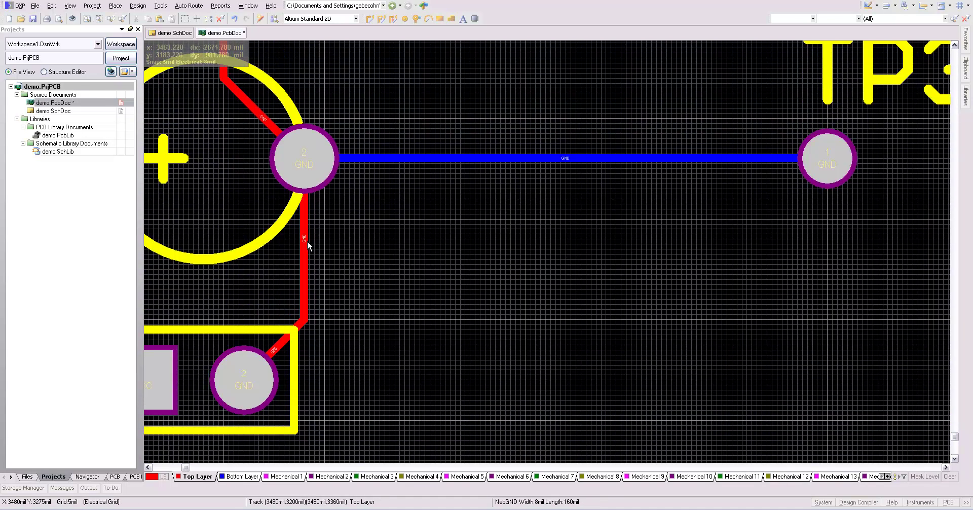
pyautogui.doubleClick(306, 243)
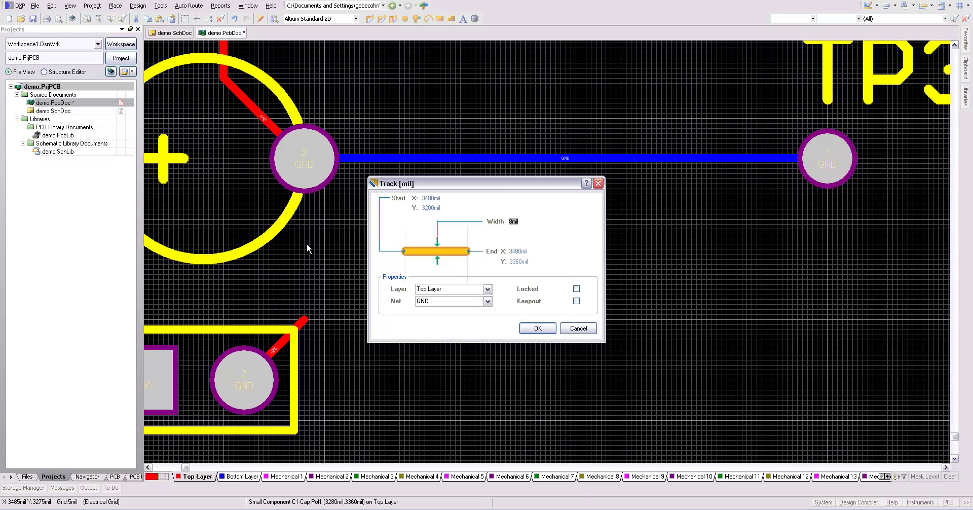
pyautogui.click(583, 330)
pyautogui.keyDown('ctrl'); pyautogui.scroll(-2, 335, 321); pyautogui.keyUp('ctrl')
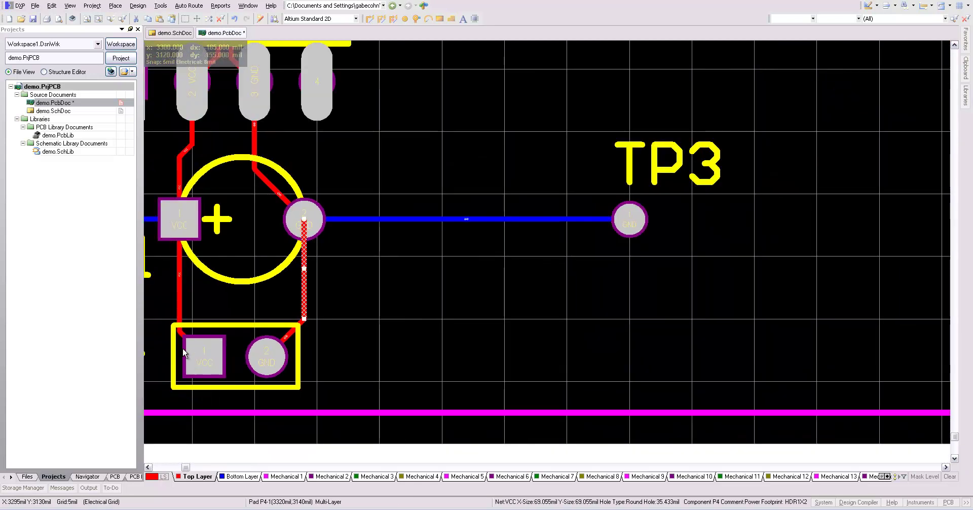
pyautogui.click(348, 299)
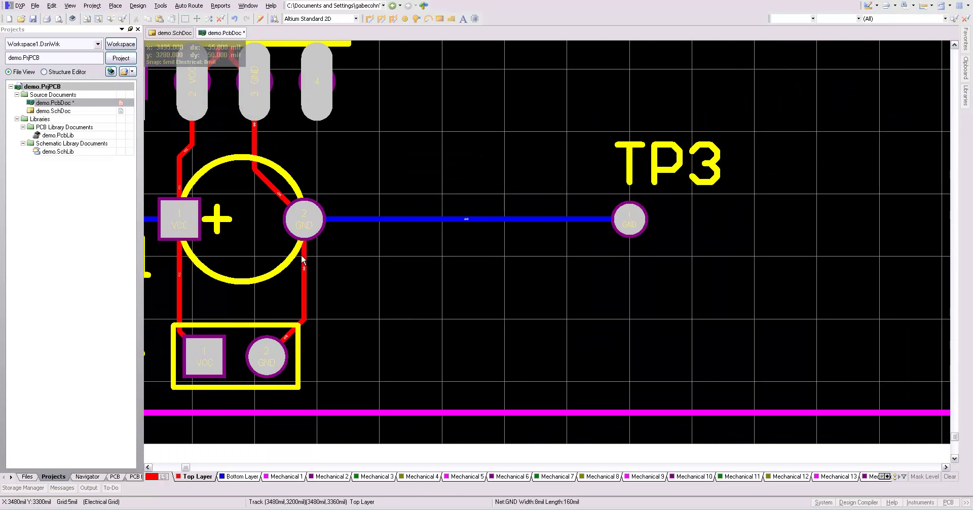
# Step: Examine the autorouted tracks around C1, U2 and the connectors, including the whole board layout
pyautogui.keyDown('ctrl'); pyautogui.scroll(-3, 363, 239); pyautogui.keyUp('ctrl')
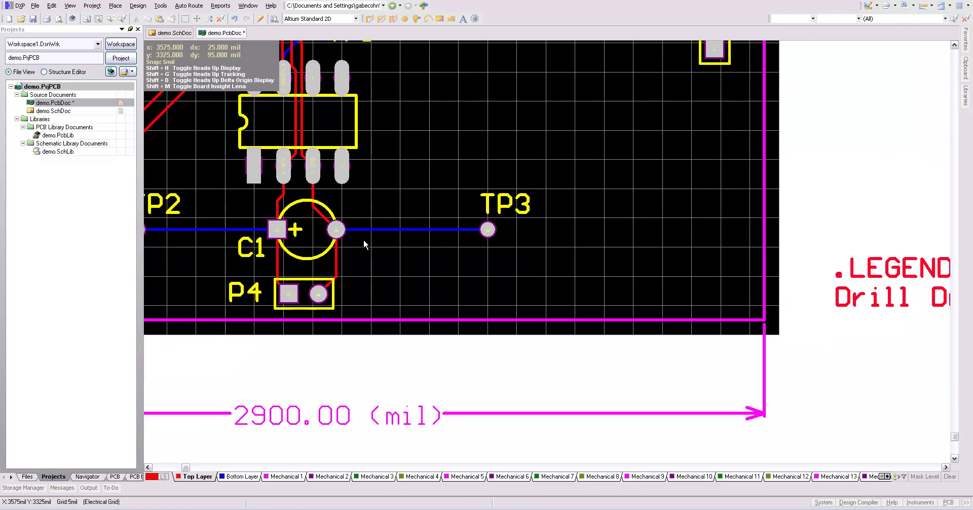
pyautogui.keyDown('ctrl'); pyautogui.scroll(-2, 406, 219); pyautogui.keyUp('ctrl')
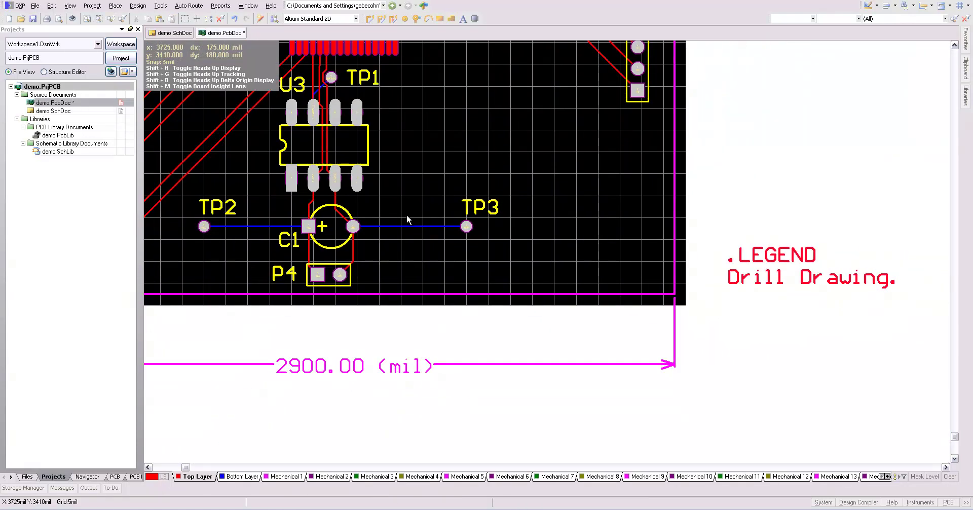
pyautogui.scroll(8, 407, 215)
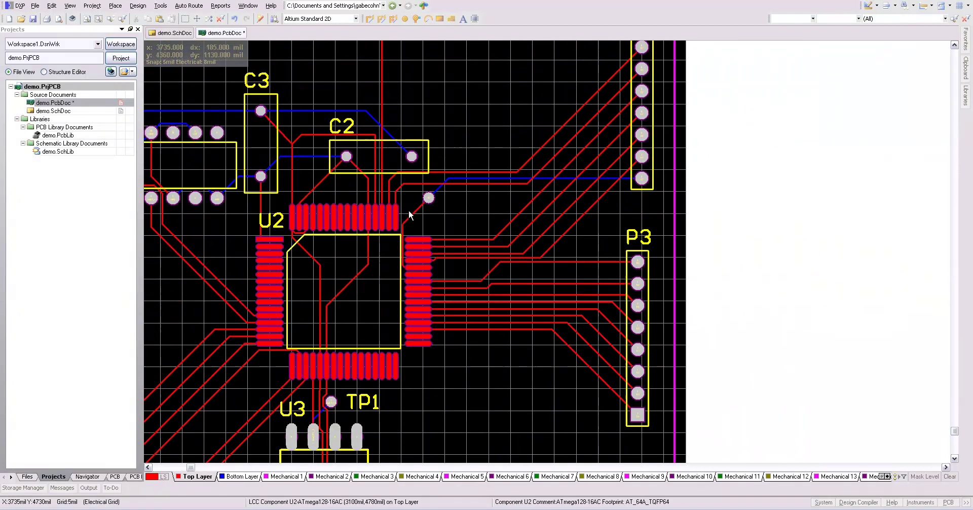
pyautogui.scroll(-4, 409, 212)
pyautogui.keyDown('ctrl'); pyautogui.scroll(-1, 409, 212); pyautogui.keyUp('ctrl')
pyautogui.keyDown('ctrl'); pyautogui.scroll(-1, 410, 215); pyautogui.keyUp('ctrl')
pyautogui.keyDown('ctrl'); pyautogui.scroll(-2, 410, 215); pyautogui.keyUp('ctrl')
pyautogui.scroll(1, 410, 214)
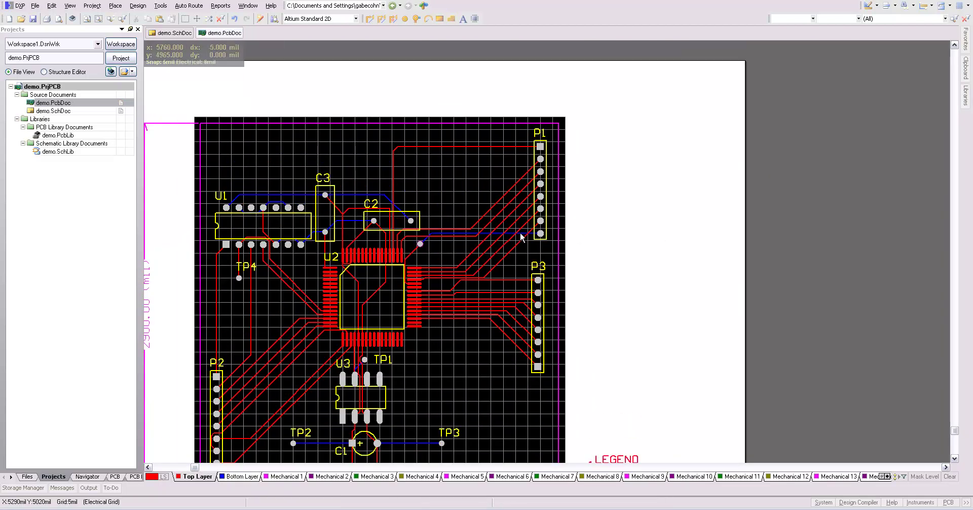
# Step: Save the PCB document and run the Design Rule Check with all report options enabled
pyautogui.scroll(-2, 491, 230)
pyautogui.hotkey('ctrl', 's')
pyautogui.click(202, 6)
pyautogui.moveTo(228, 8)
pyautogui.moveTo(140, 7)
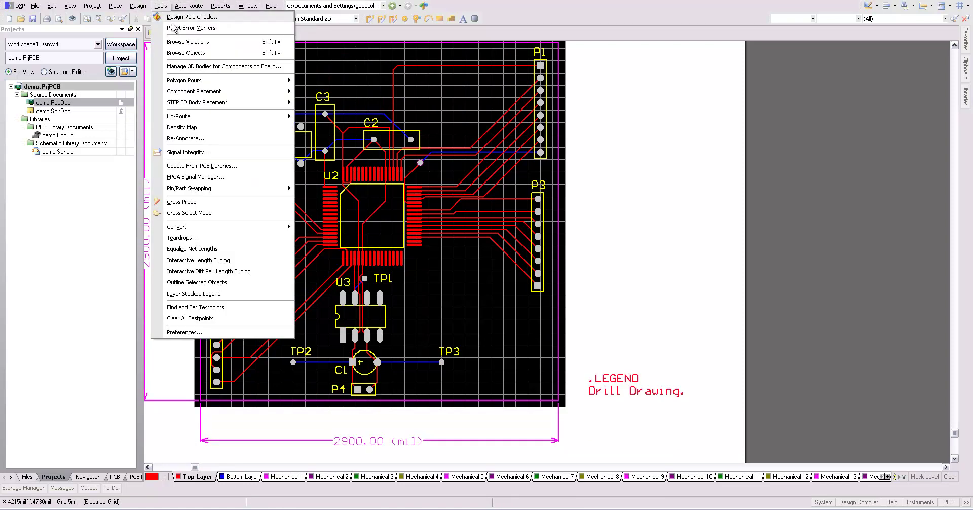
pyautogui.click(175, 17)
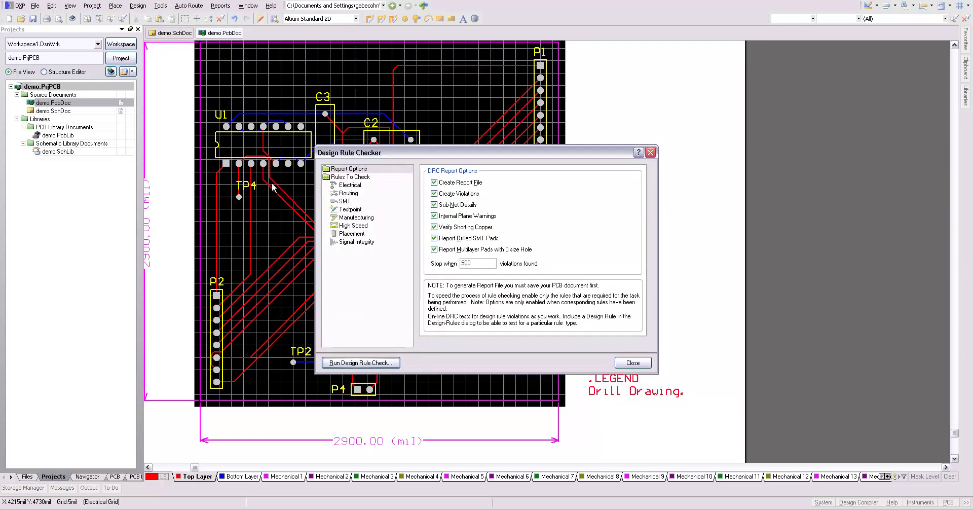
pyautogui.click(384, 364)
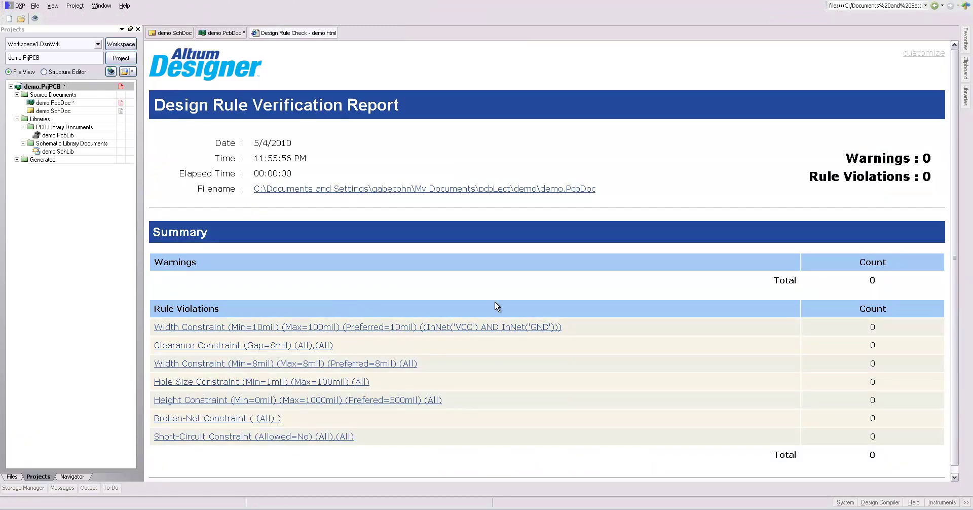
# Step: Save the PCB document and change the Power_Width rule query to (InNet('VCC') OR InNet('GND'))
pyautogui.click(227, 34)
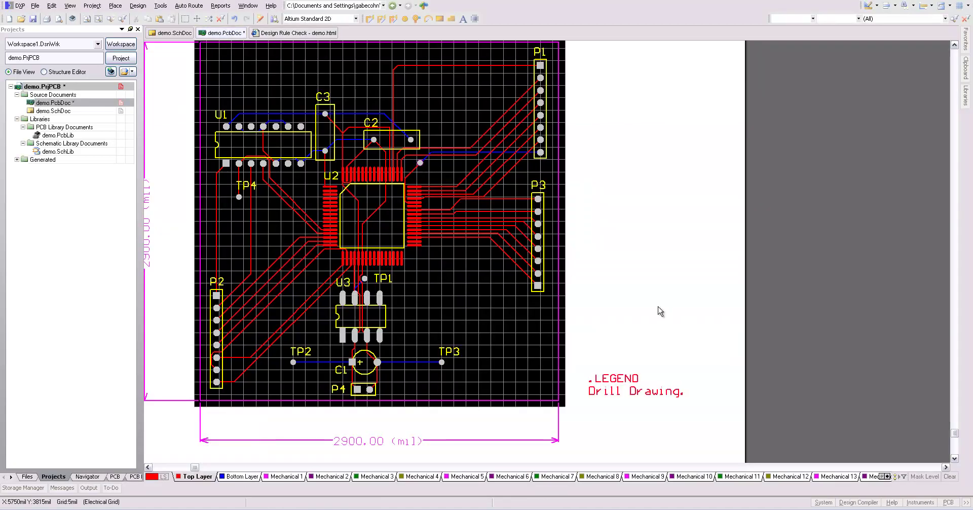
pyautogui.hotkey('ctrl', 's')
pyautogui.click(138, 6)
pyautogui.click(151, 43)
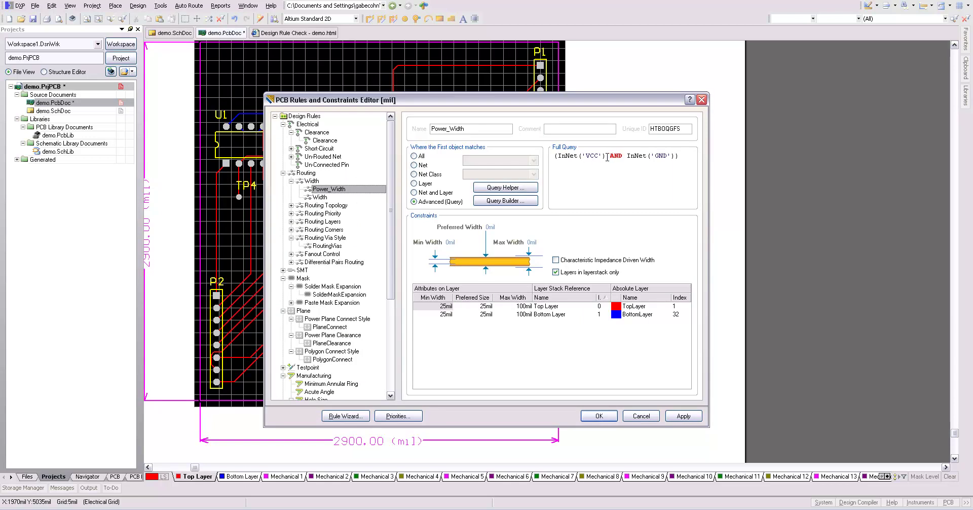
pyautogui.moveTo(610, 156); pyautogui.dragTo(619, 156)
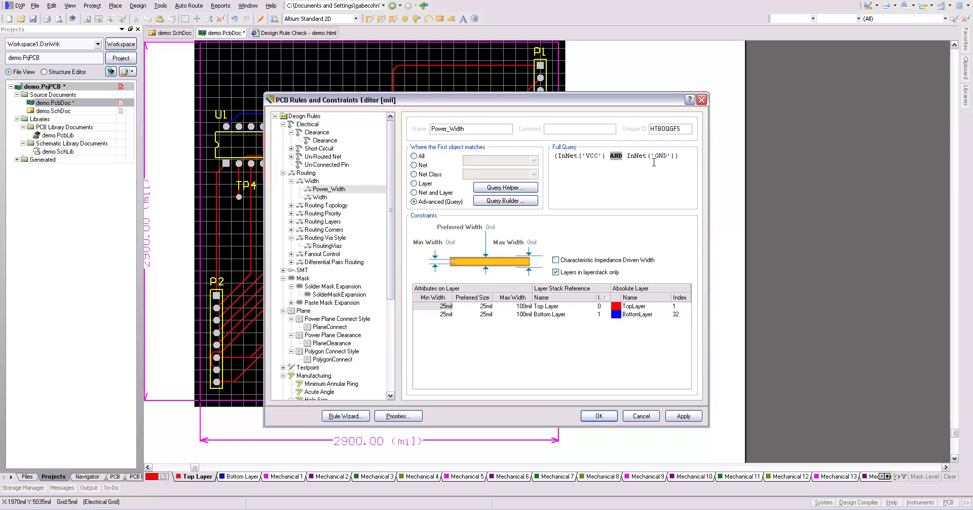
pyautogui.click(608, 416)
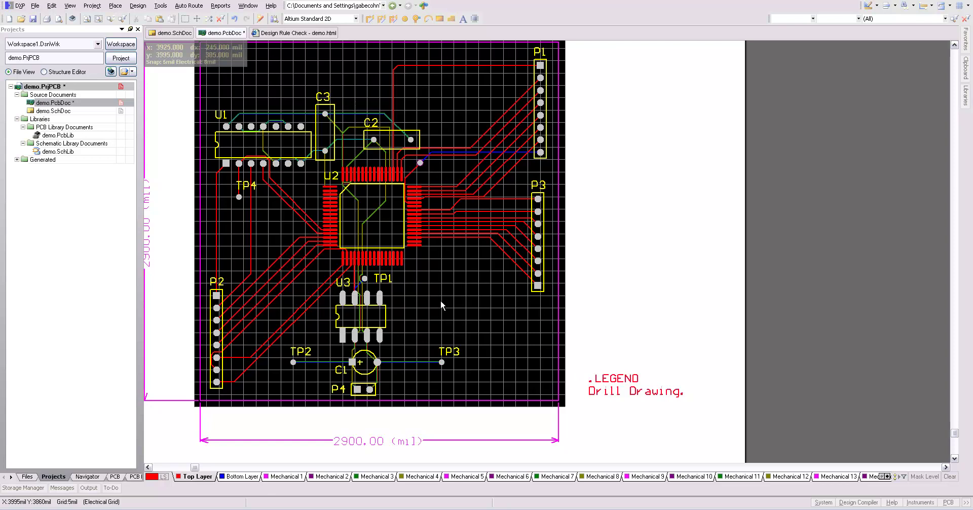
# Step: Inspect the VCC and GND tracks around U2, C2, U3 and C1, and undo the autorouting
pyautogui.keyDown('ctrl'); pyautogui.scroll(3, 336, 128); pyautogui.keyUp('ctrl')
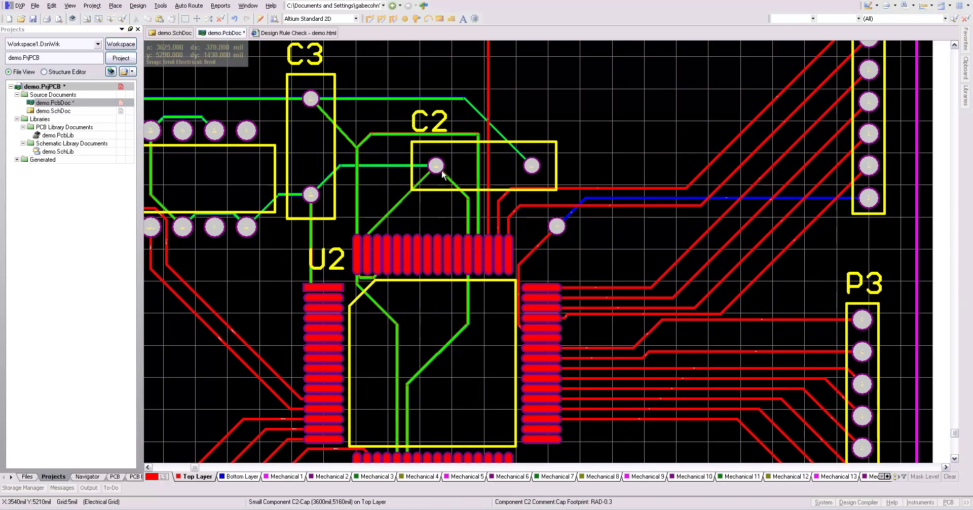
pyautogui.scroll(-2, 235, 111)
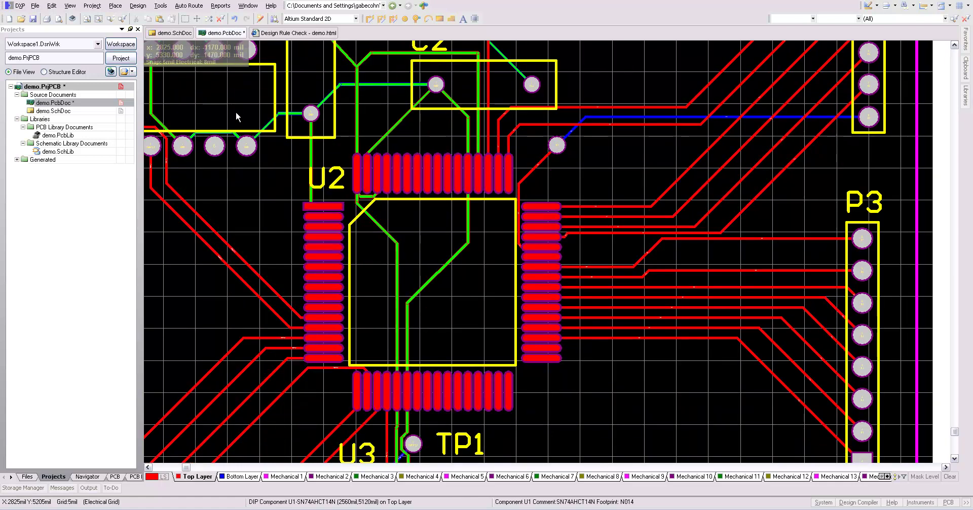
pyautogui.scroll(2, 236, 112)
pyautogui.scroll(-7, 452, 223)
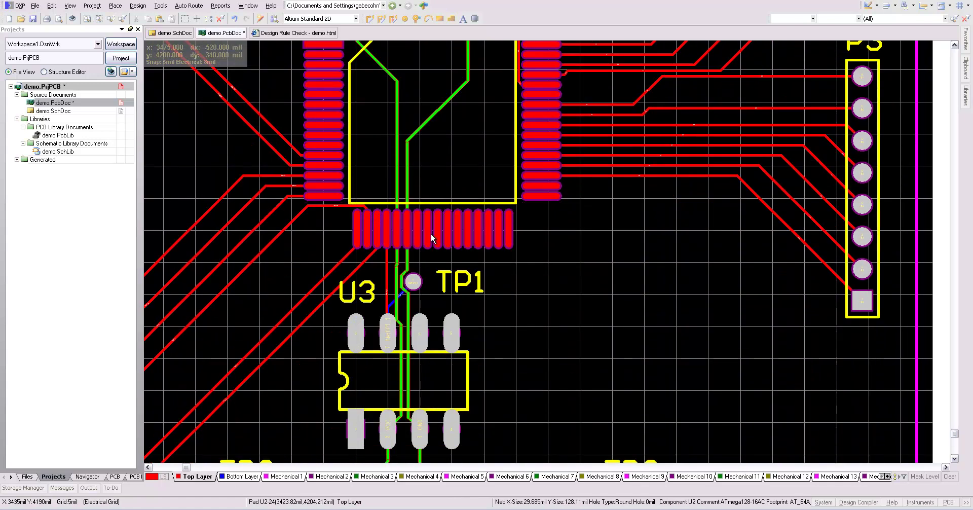
pyautogui.scroll(-9, 428, 238)
pyautogui.scroll(3, 430, 282)
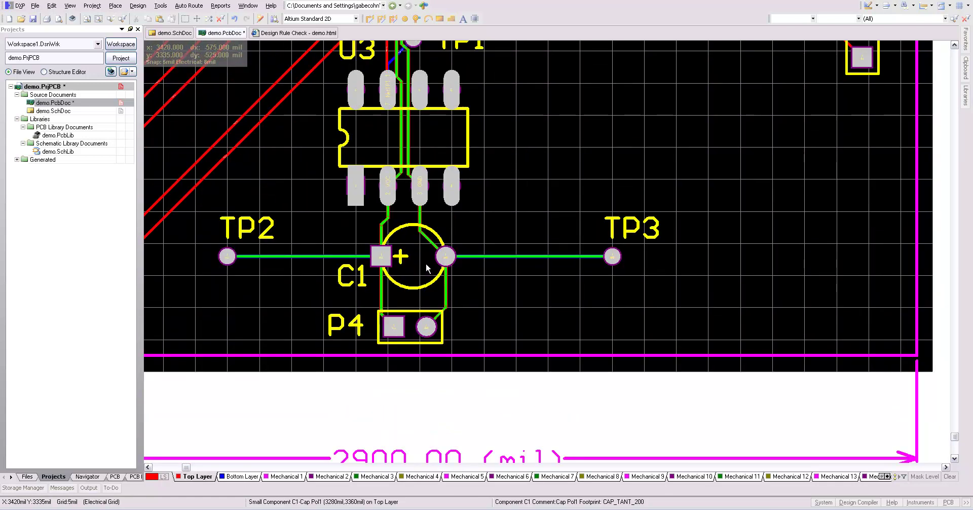
pyautogui.keyDown('ctrl'); pyautogui.scroll(-5, 425, 263); pyautogui.keyUp('ctrl')
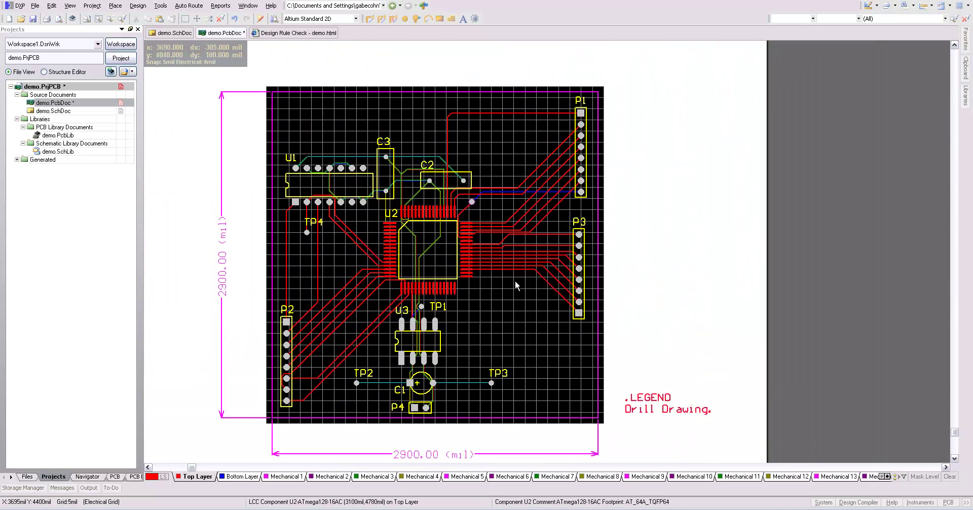
pyautogui.hotkey('ctrl', 'z')
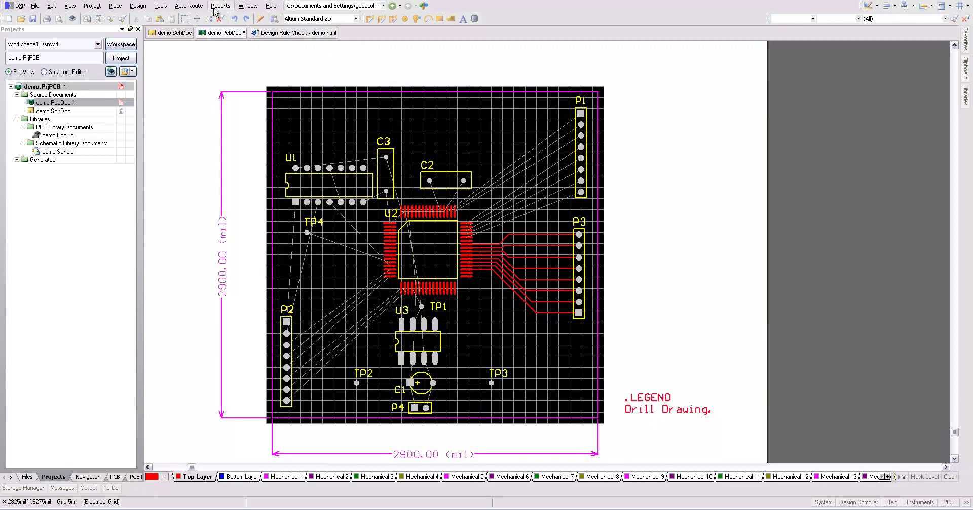
pyautogui.click(189, 6)
pyautogui.click(205, 27)
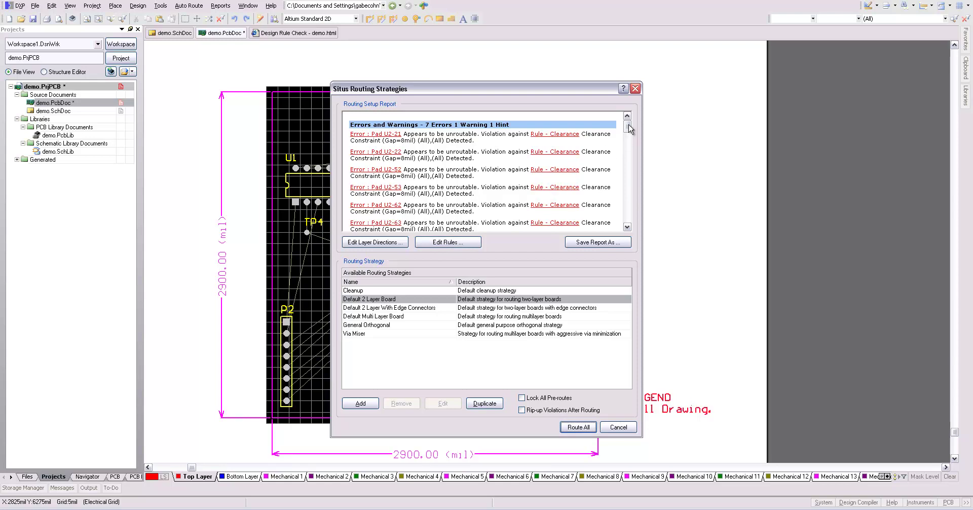
pyautogui.moveTo(630, 129)
pyautogui.mouseDown()
pyautogui.moveTo(631, 157)
pyautogui.moveTo(636, 127)
pyautogui.mouseUp()
pyautogui.click(617, 427)
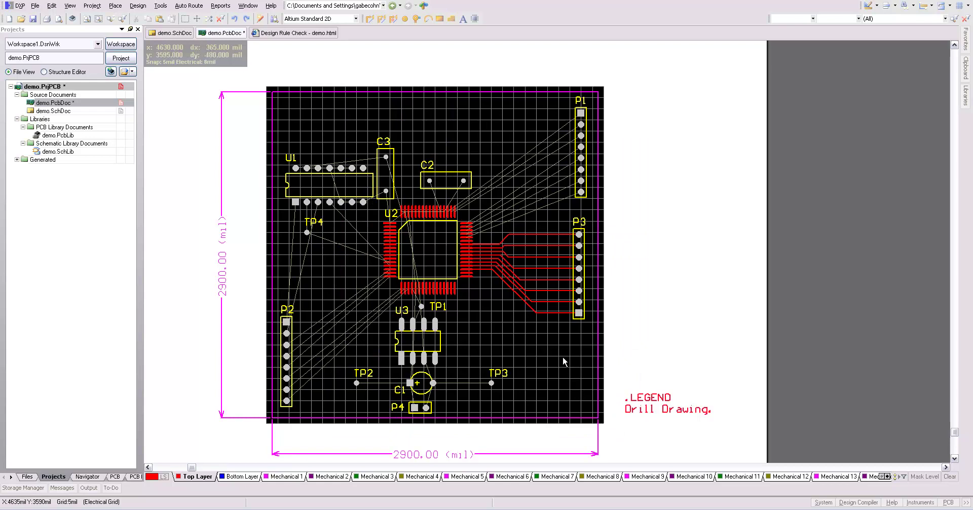
# Step: Save the PCB document, run the Design Rule Check again and review the report's Broken-Net Constraint entries
pyautogui.hotkey('ctrl', 's')
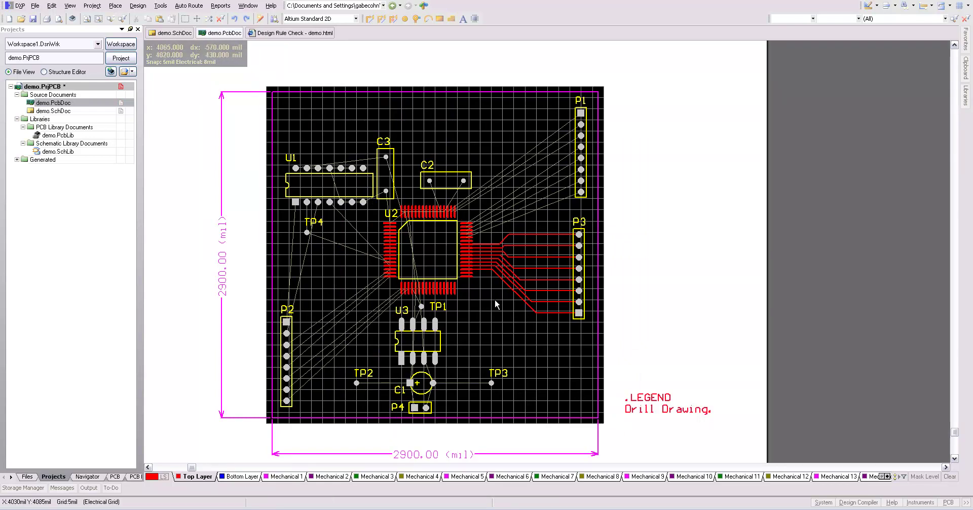
pyautogui.click(161, 6)
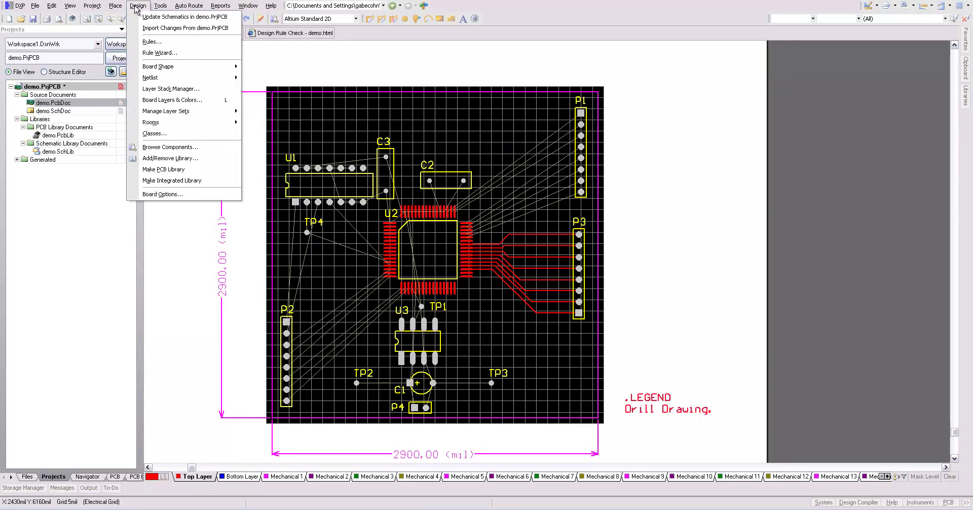
pyautogui.click(138, 6)
pyautogui.click(165, 6)
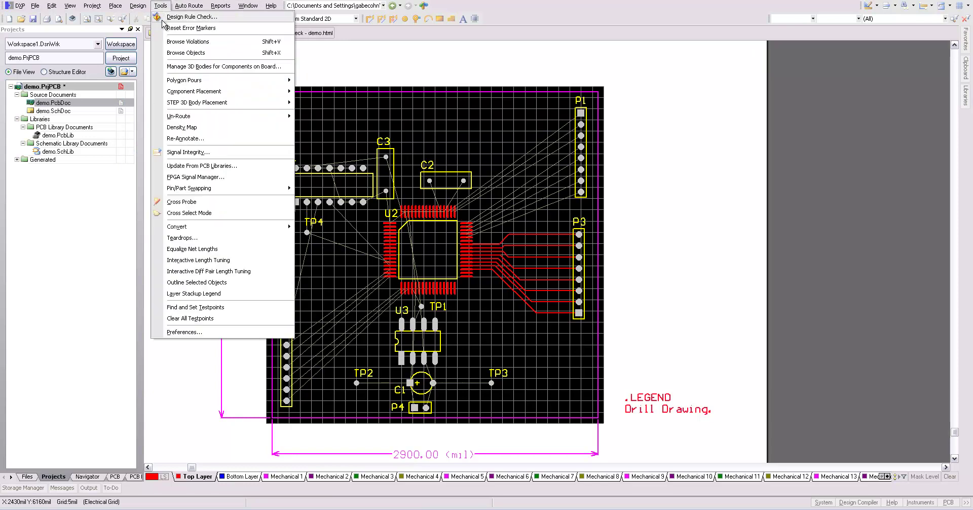
pyautogui.click(167, 17)
pyautogui.click(373, 362)
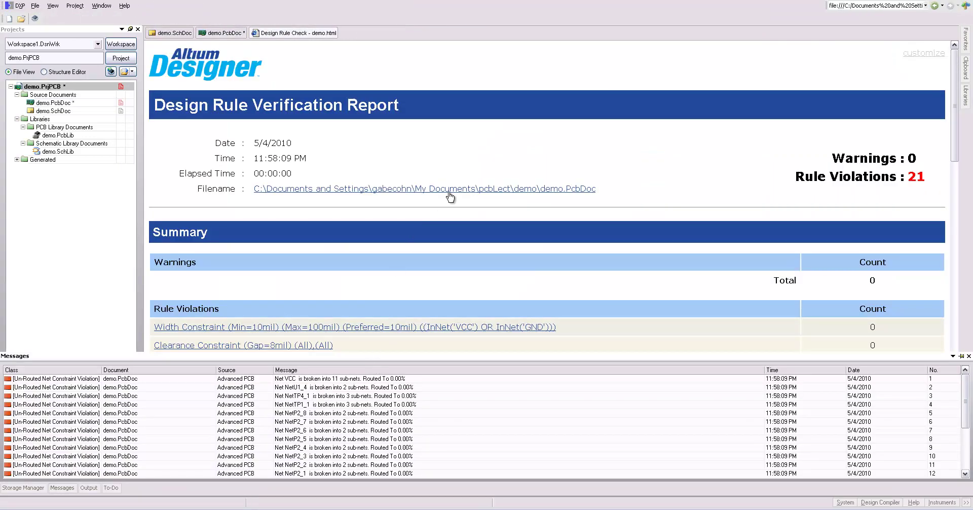
pyautogui.scroll(-3, 392, 238)
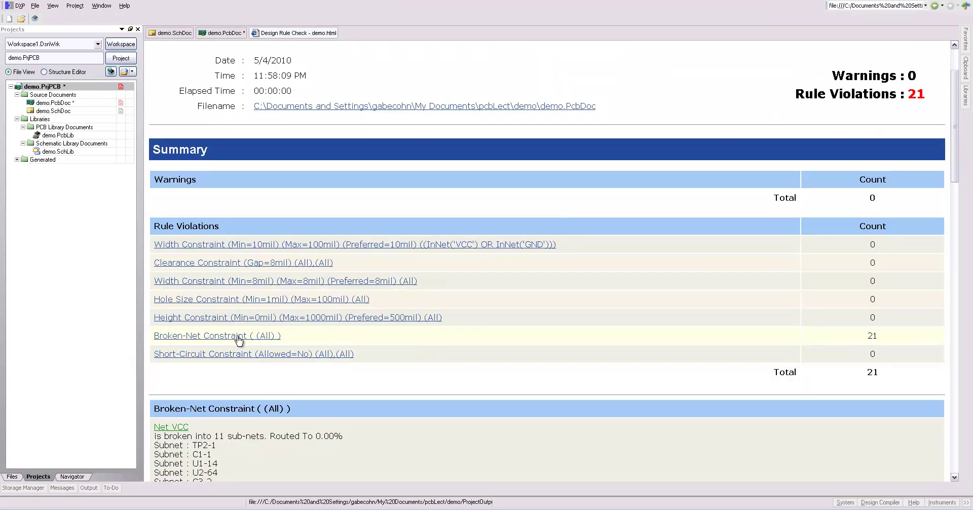
pyautogui.scroll(-12, 325, 299)
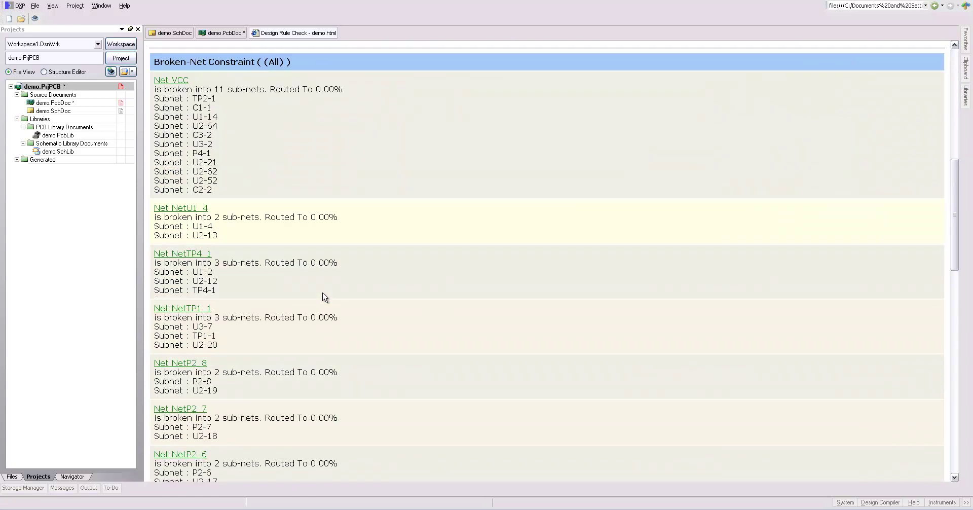
pyautogui.scroll(15, 325, 298)
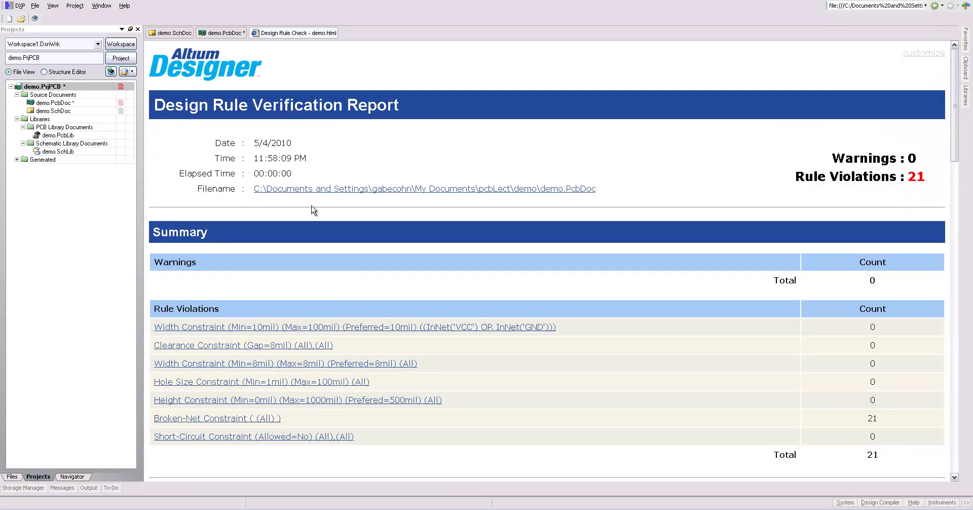
# Step: Autoroute all remaining connections on the PCB with the Default 2 Layer Board strategy
pyautogui.click(231, 34)
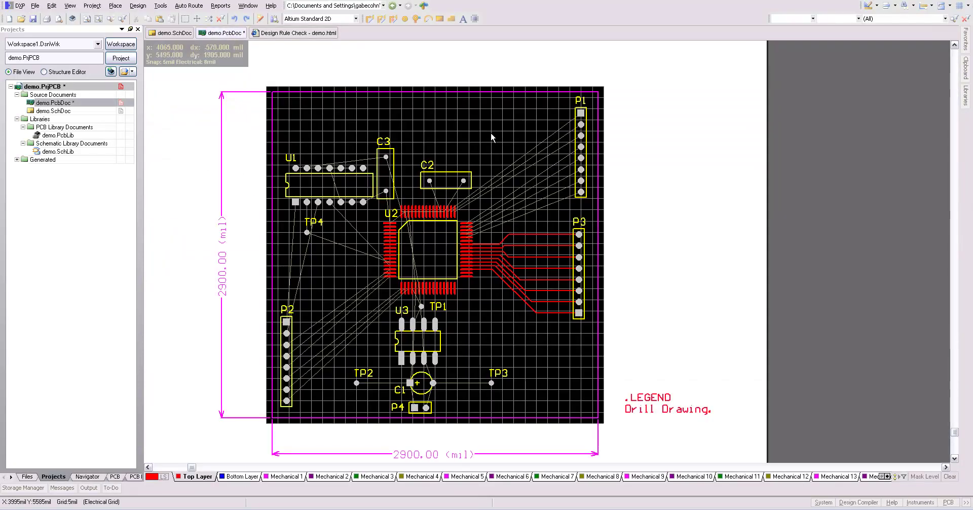
pyautogui.click(189, 6)
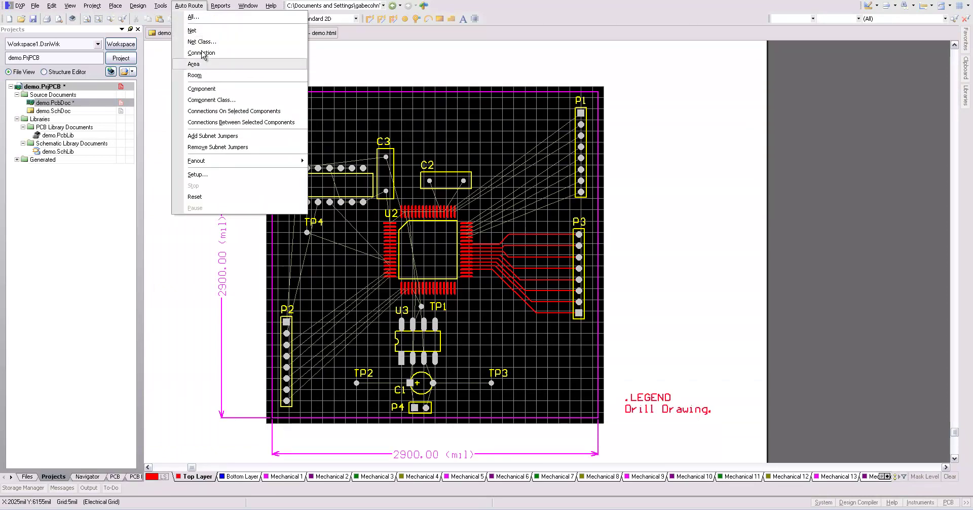
pyautogui.click(206, 17)
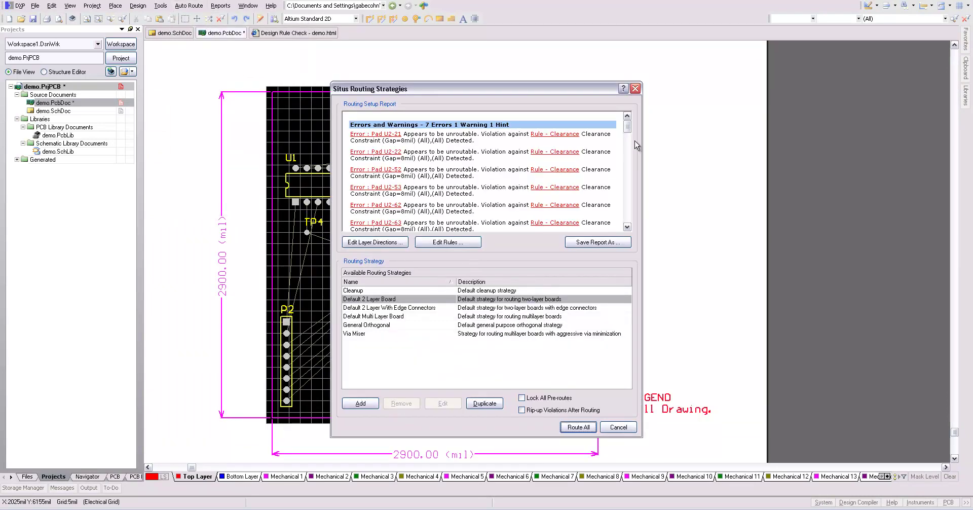
pyautogui.moveTo(630, 129); pyautogui.dragTo(635, 287)
pyautogui.click(577, 427)
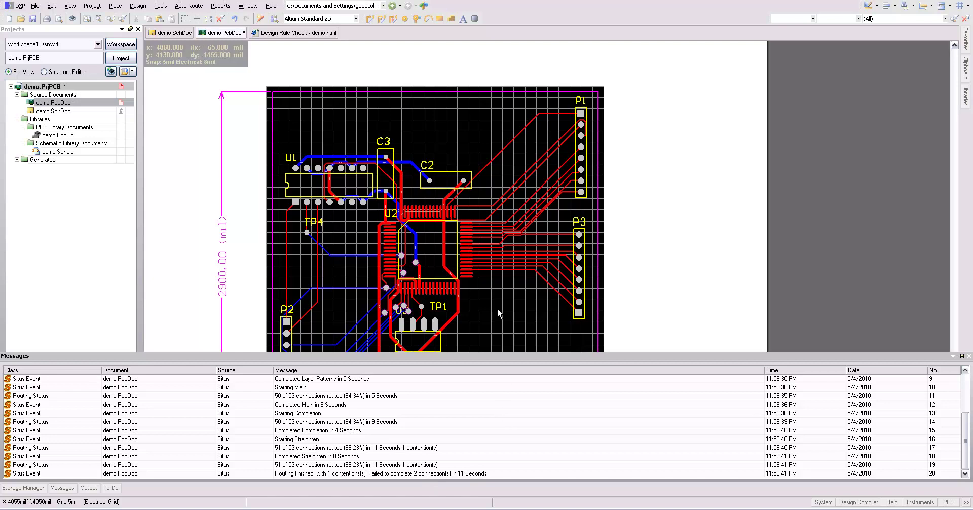
# Step: Examine the new autorouted tracks across the board, especially the power connections between C2 and U2's upper pads
pyautogui.scroll(-3, 503, 321)
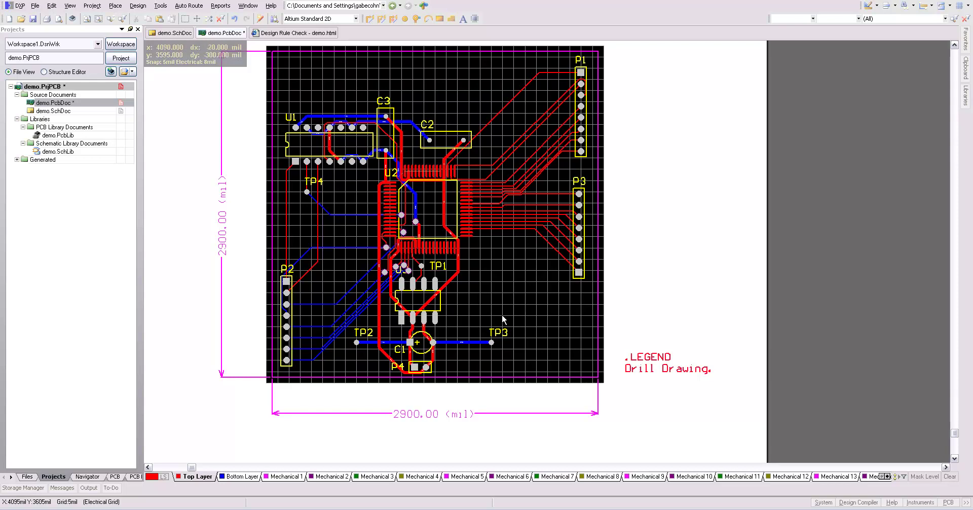
pyautogui.keyDown('ctrl'); pyautogui.scroll(3, 484, 317); pyautogui.keyUp('ctrl')
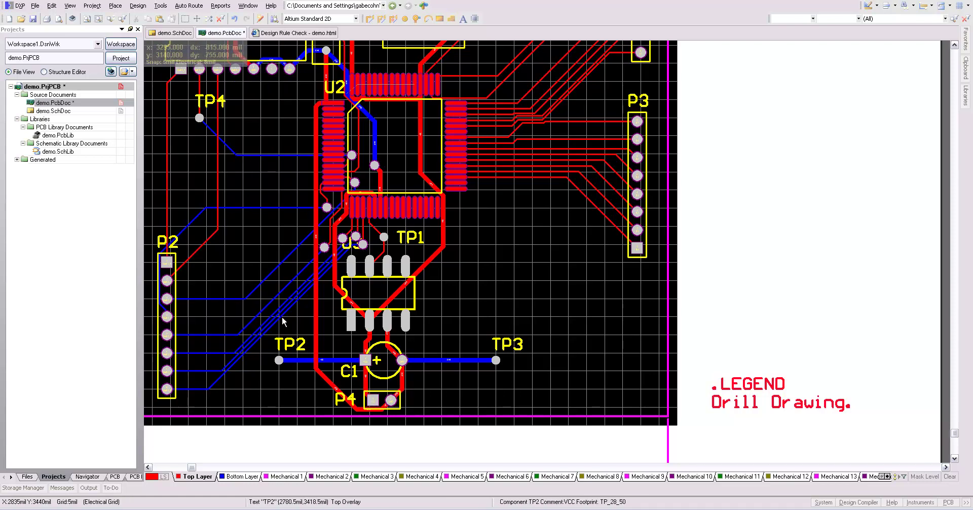
pyautogui.scroll(3, 314, 105)
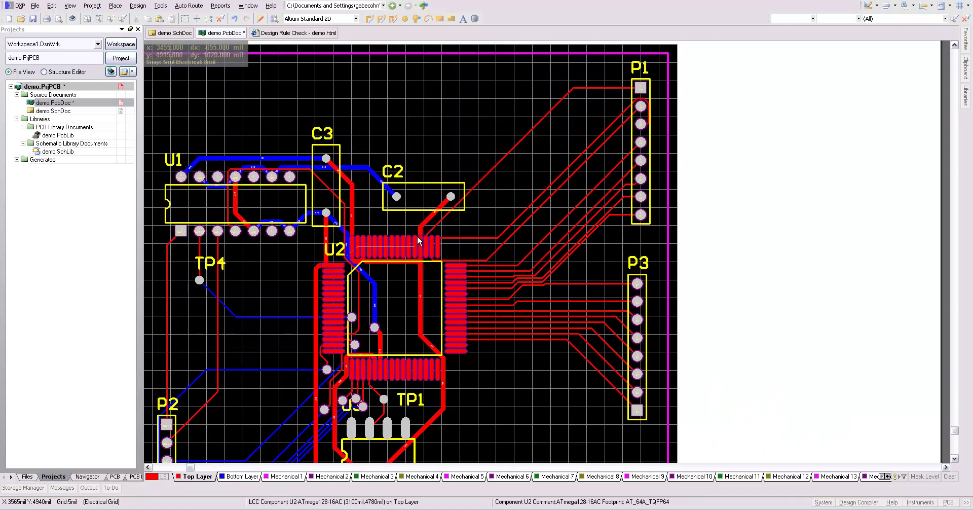
pyautogui.keyDown('ctrl'); pyautogui.scroll(3, 403, 318); pyautogui.keyUp('ctrl')
pyautogui.keyDown('ctrl'); pyautogui.scroll(3, 425, 241); pyautogui.keyUp('ctrl')
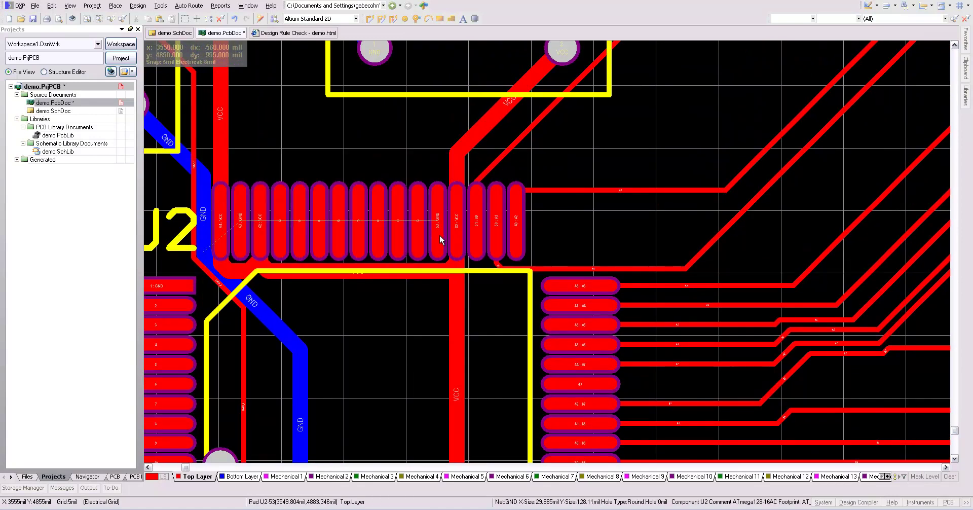
pyautogui.keyDown('ctrl'); pyautogui.scroll(1, 437, 227); pyautogui.keyUp('ctrl')
pyautogui.keyDown('ctrl'); pyautogui.scroll(1, 437, 227); pyautogui.keyUp('ctrl')
pyautogui.keyDown('ctrl'); pyautogui.scroll(-1, 430, 221); pyautogui.keyUp('ctrl')
pyautogui.keyDown('ctrl'); pyautogui.scroll(-2, 312, 262); pyautogui.keyUp('ctrl')
pyautogui.scroll(4, 312, 262)
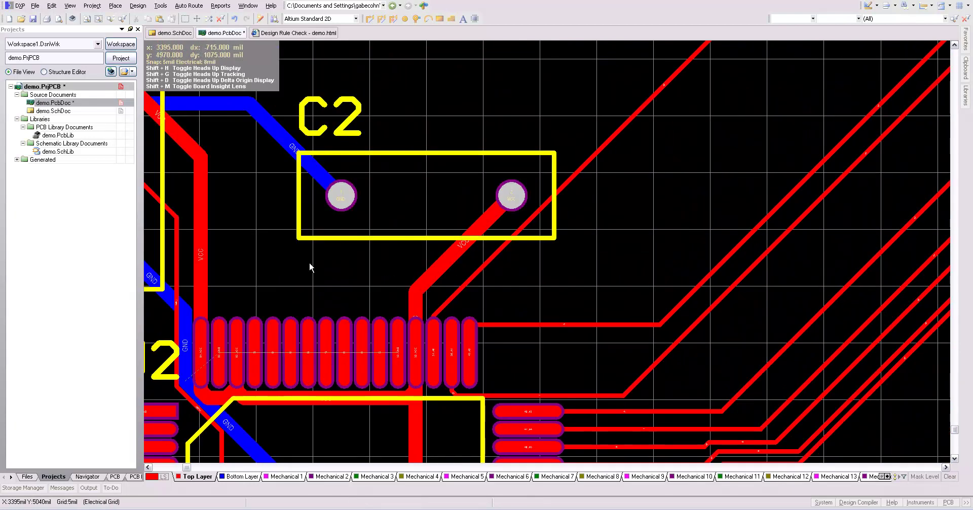
pyautogui.scroll(-2, 382, 294)
pyautogui.keyDown('ctrl'); pyautogui.scroll(2, 388, 295); pyautogui.keyUp('ctrl')
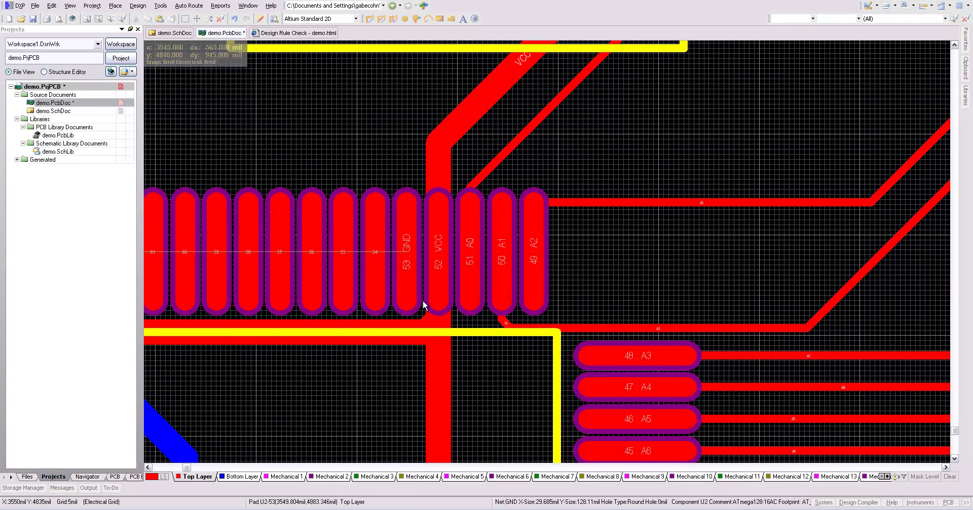
pyautogui.keyDown('ctrl'); pyautogui.scroll(1, 425, 300); pyautogui.keyUp('ctrl')
pyautogui.keyDown('ctrl'); pyautogui.scroll(-1, 423, 302); pyautogui.keyUp('ctrl')
pyautogui.keyDown('ctrl'); pyautogui.scroll(1, 422, 300); pyautogui.keyUp('ctrl')
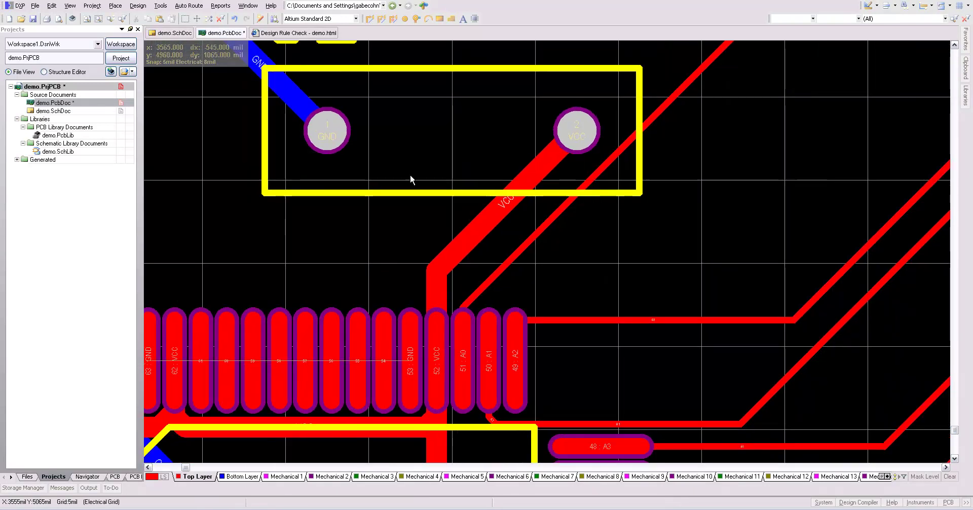
# Step: Make the Bottom Layer the active layer for routing the remaining GND connections
pyautogui.click(370, 19)
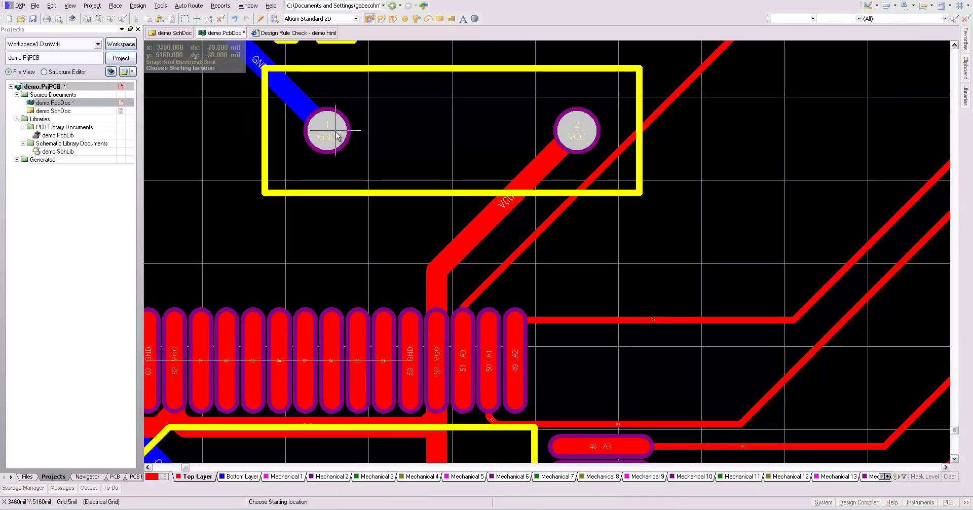
pyautogui.press('Escape')
pyautogui.click(241, 476)
pyautogui.click(369, 19)
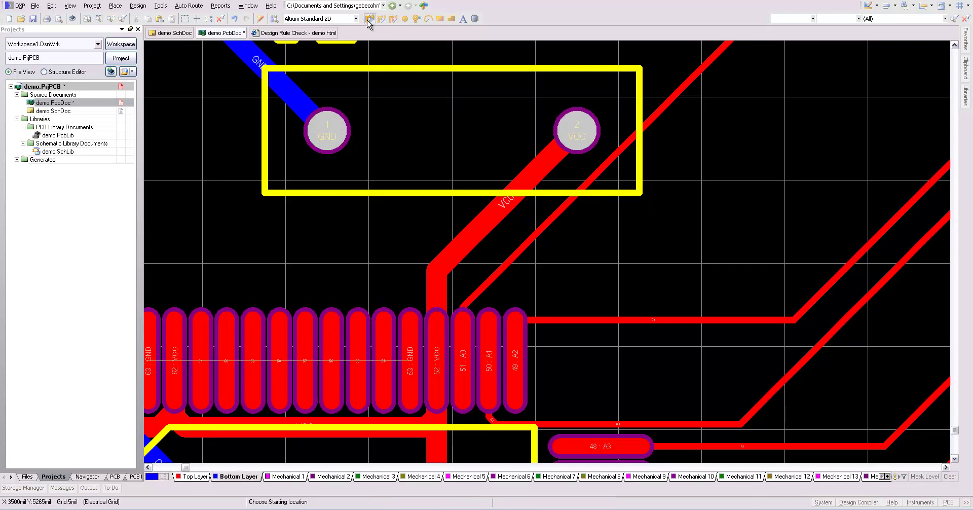
pyautogui.click(327, 133)
pyautogui.press('space')
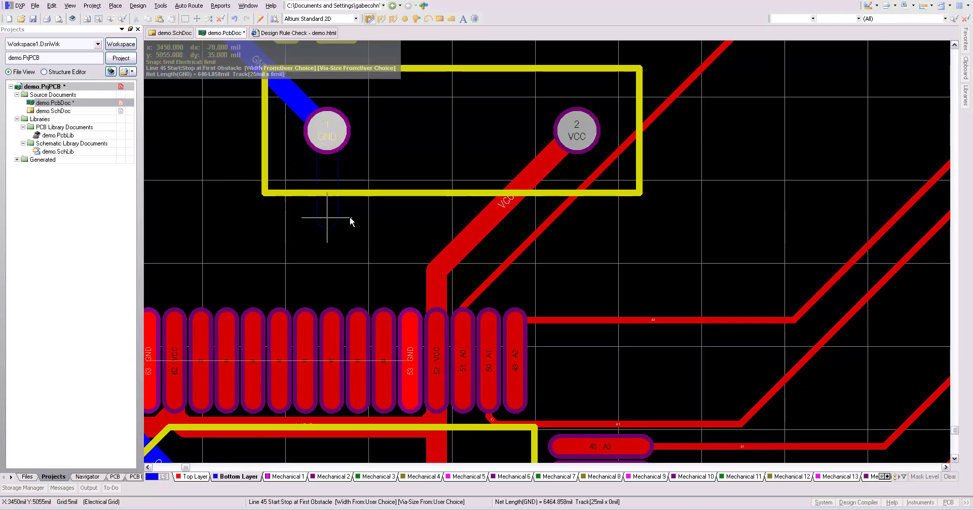
pyautogui.press('space')
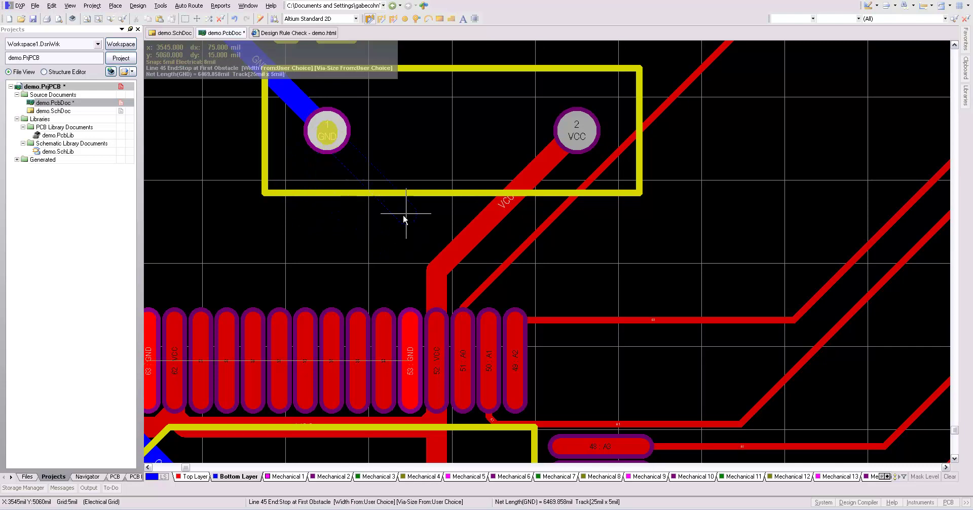
pyautogui.press('space')
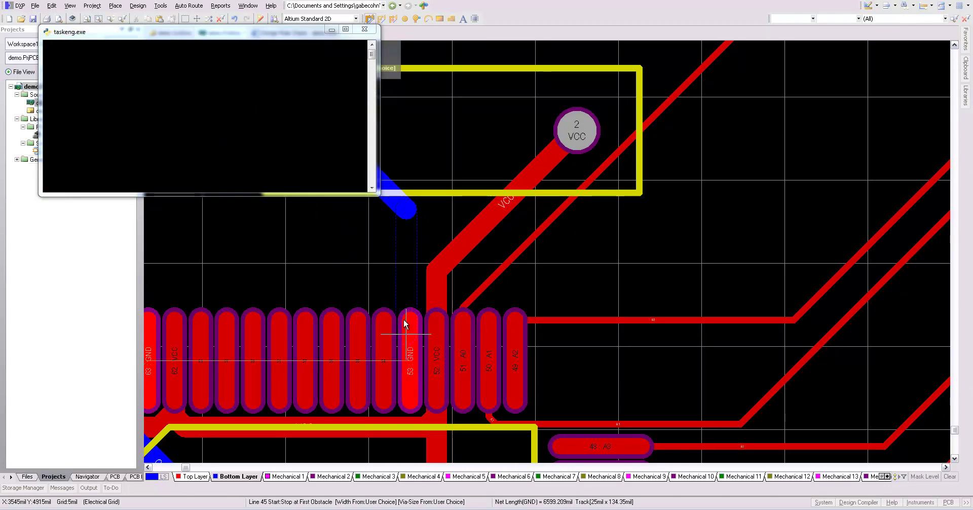
pyautogui.rightClick(396, 261)
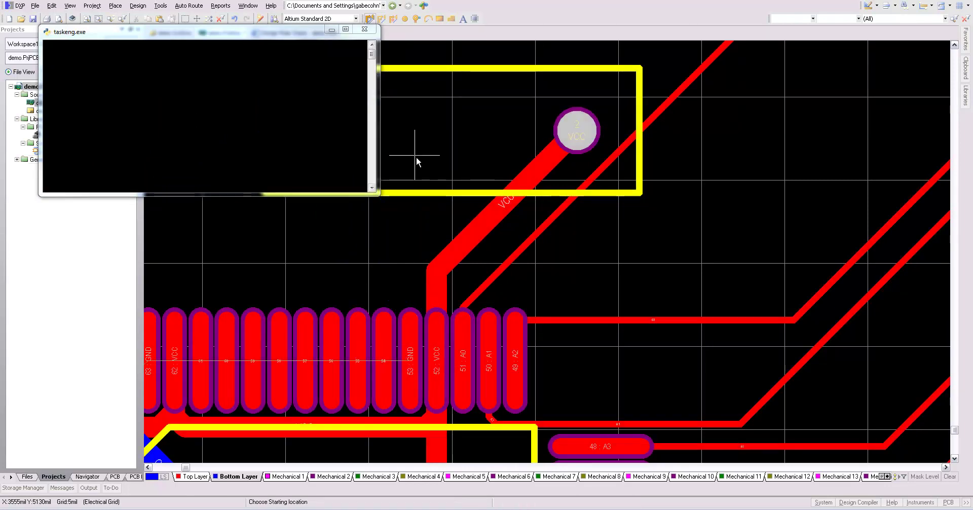
pyautogui.click(330, 31)
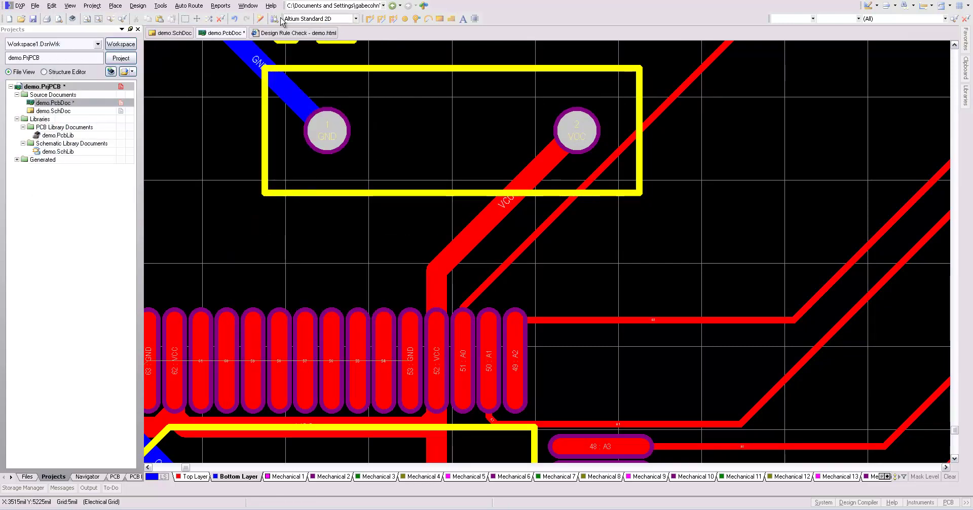
# Step: Route a 25 mil GND track on the Bottom Layer from C2 pad 1 diagonally, then straight down over U2 pad 53
pyautogui.click(373, 21)
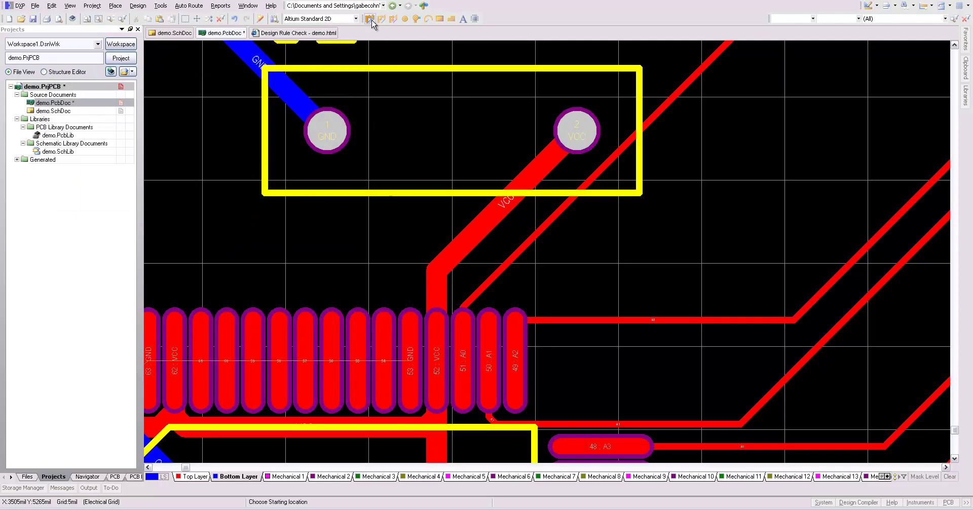
pyautogui.click(326, 131)
pyautogui.press('space')
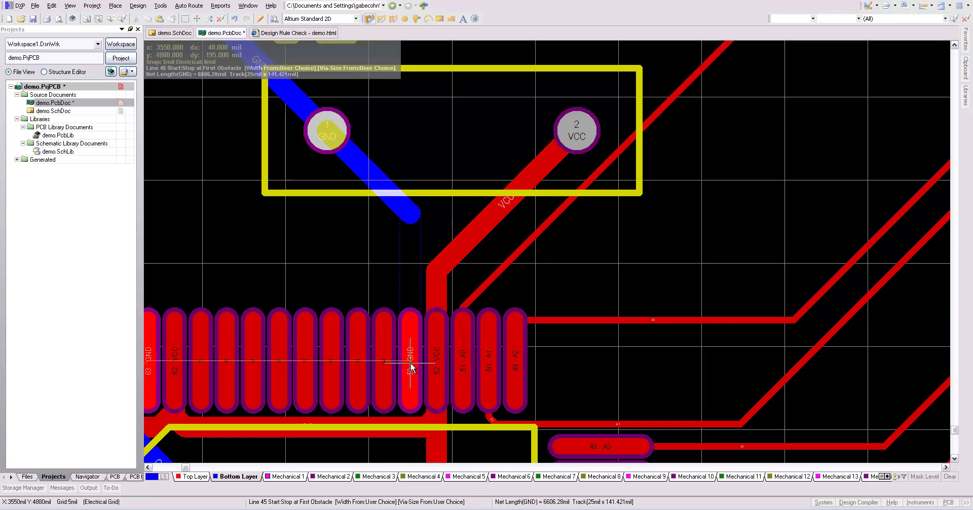
pyautogui.click(410, 367)
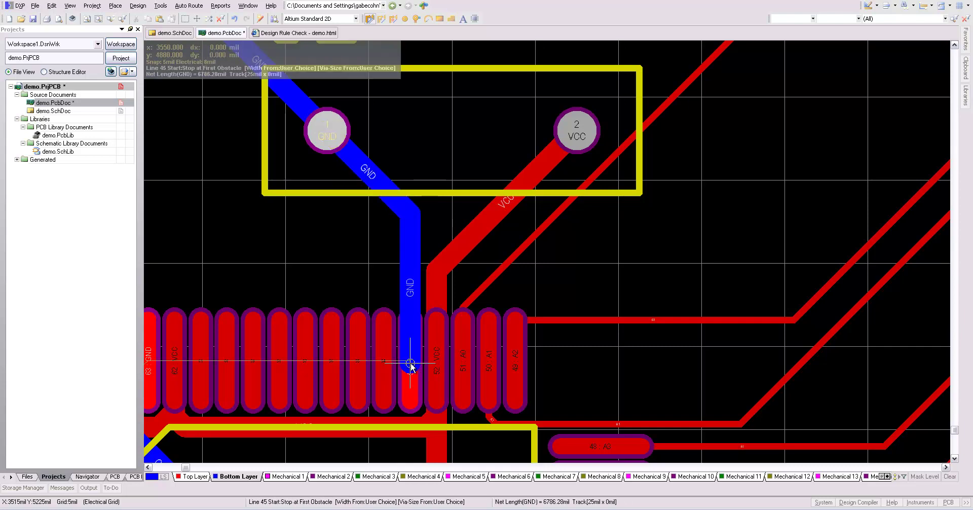
pyautogui.rightClick(410, 367)
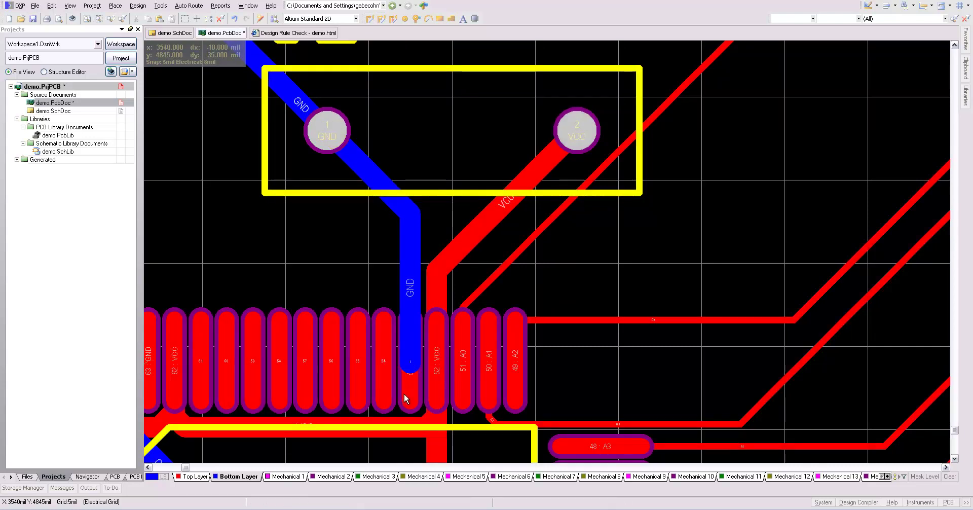
# Step: Route a 25 mil GND track on the Bottom Layer from C2 pad 1 horizontally, diagonally and straight down over U2 pad 63
pyautogui.scroll(-2, 404, 394)
pyautogui.scroll(-1, 376, 391)
pyautogui.click(149, 468)
pyautogui.scroll(3, 314, 235)
pyautogui.click(369, 19)
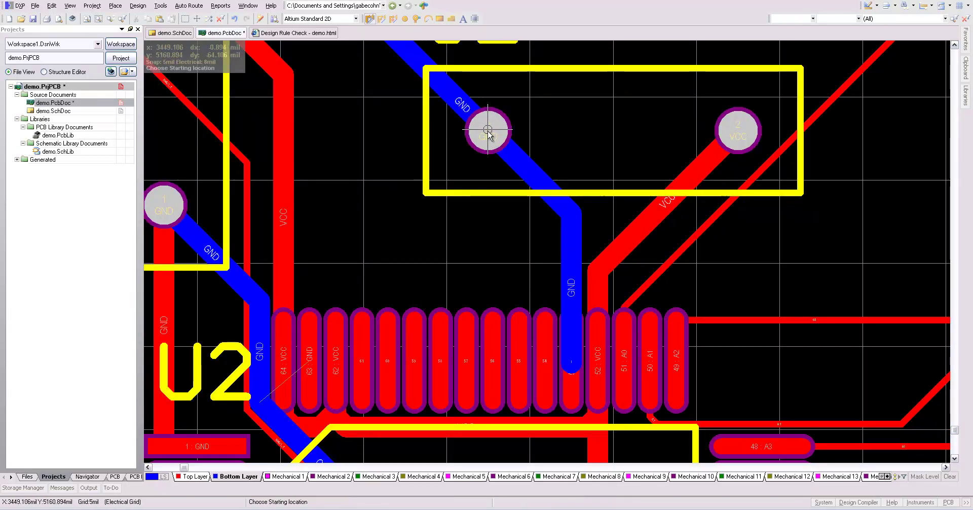
pyautogui.click(488, 131)
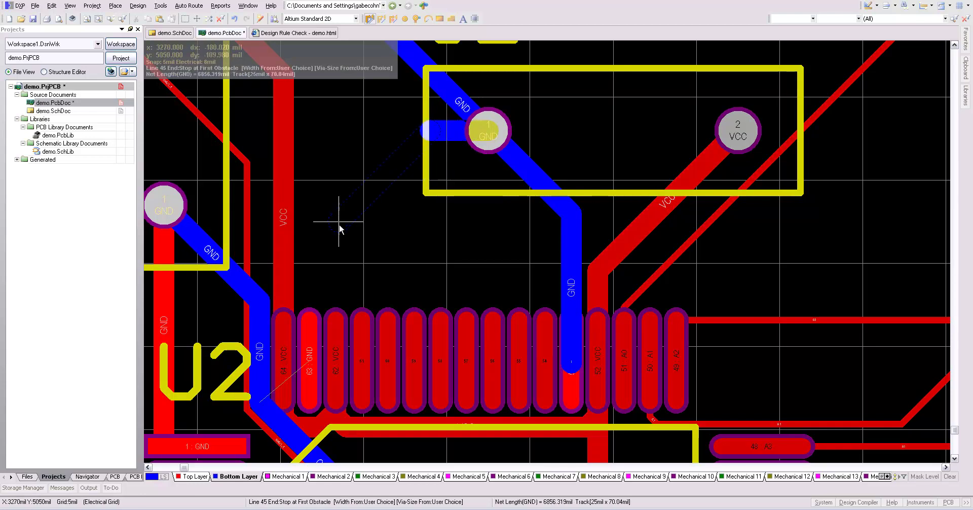
pyautogui.click(324, 234)
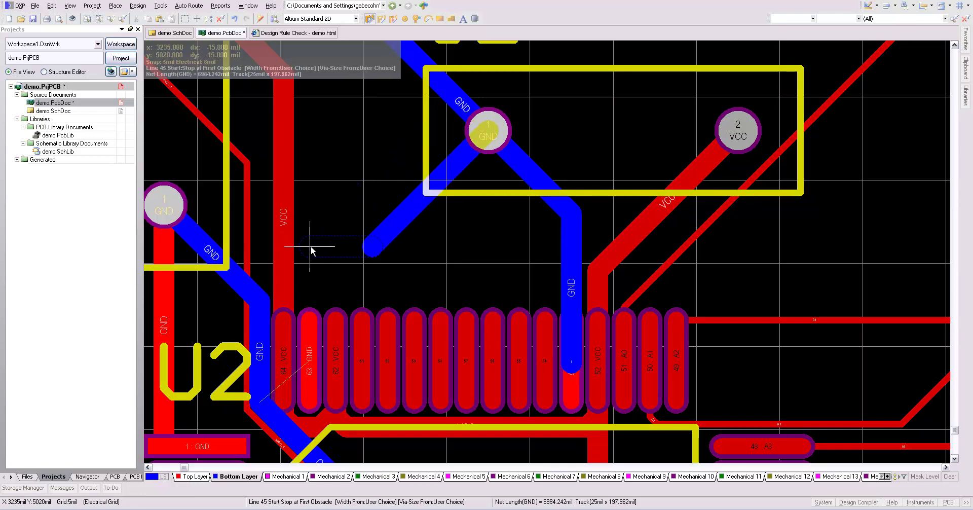
pyautogui.press('space')
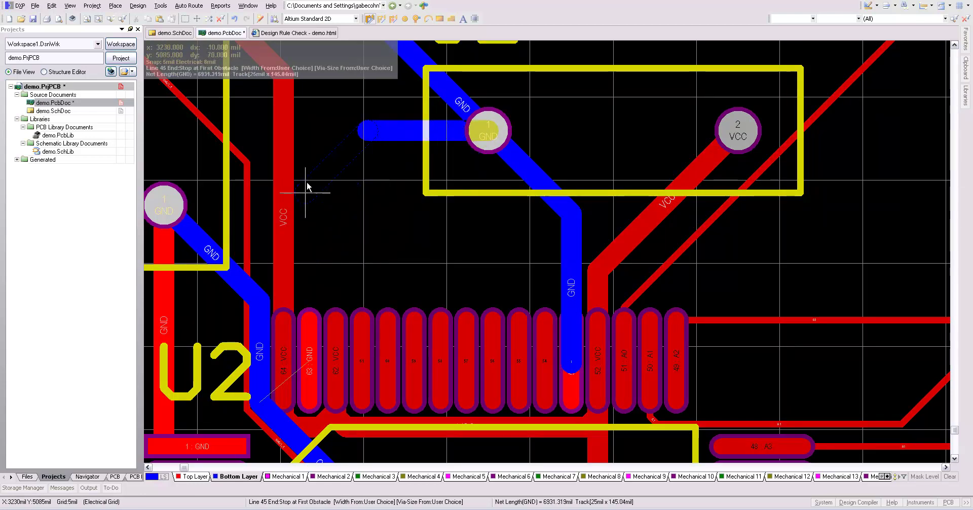
pyautogui.click(311, 191)
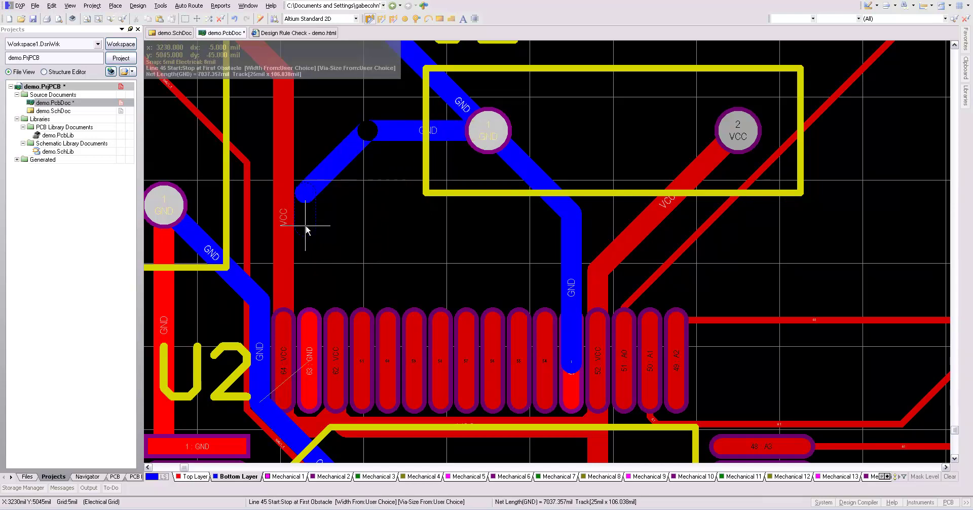
pyautogui.click(311, 369)
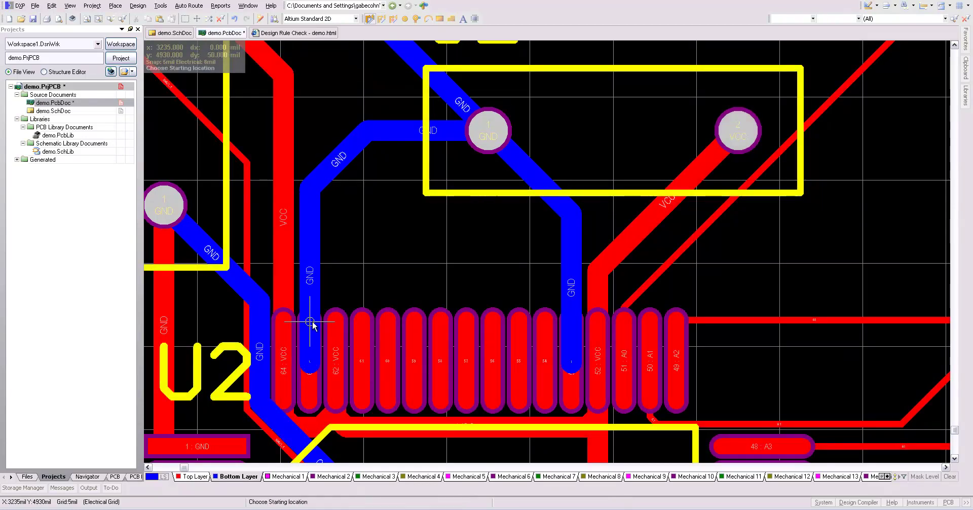
pyautogui.rightClick(311, 321)
# Step: Make the Top Layer active and review the manually routed GND tracks between C2 and U2 within the whole board
pyautogui.click(185, 478)
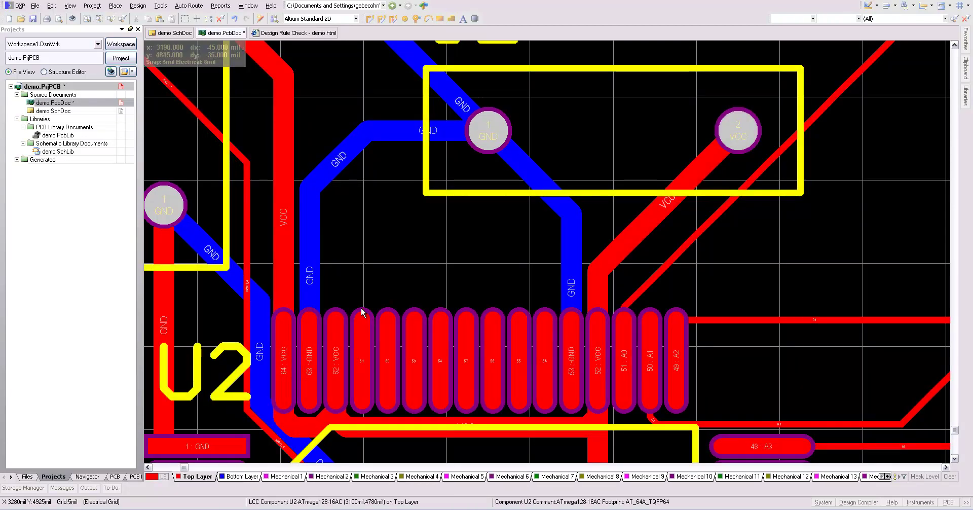
pyautogui.keyDown('ctrl'); pyautogui.scroll(-3, 384, 244); pyautogui.keyUp('ctrl')
pyautogui.scroll(-3, 384, 243)
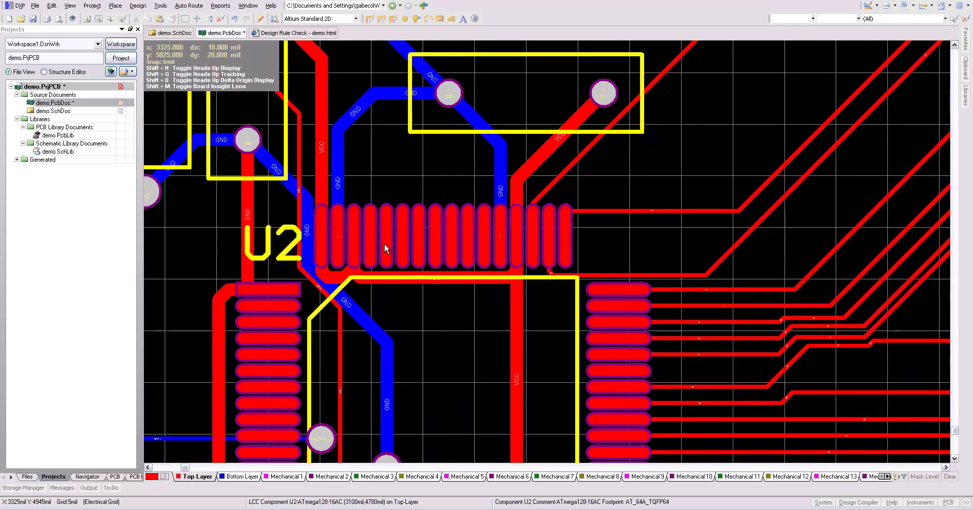
pyautogui.keyDown('ctrl'); pyautogui.scroll(-5, 384, 244); pyautogui.keyUp('ctrl')
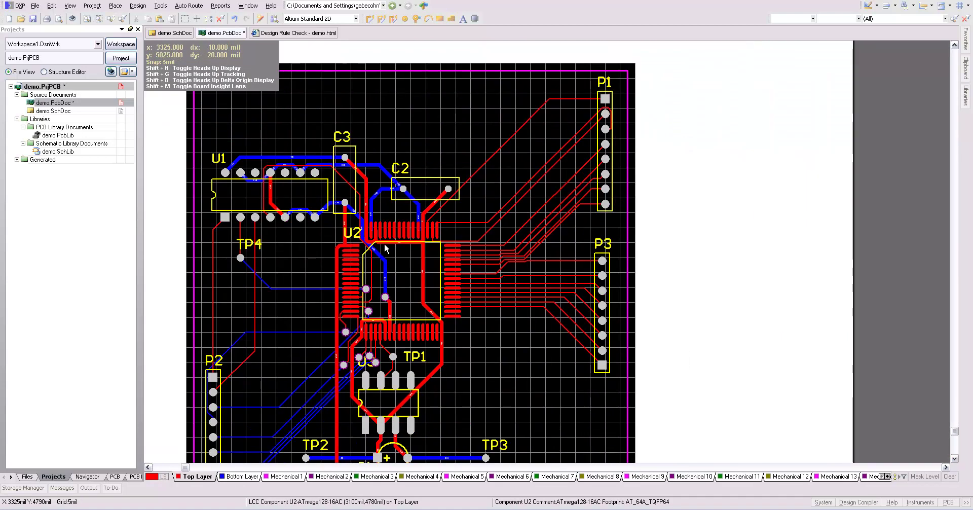